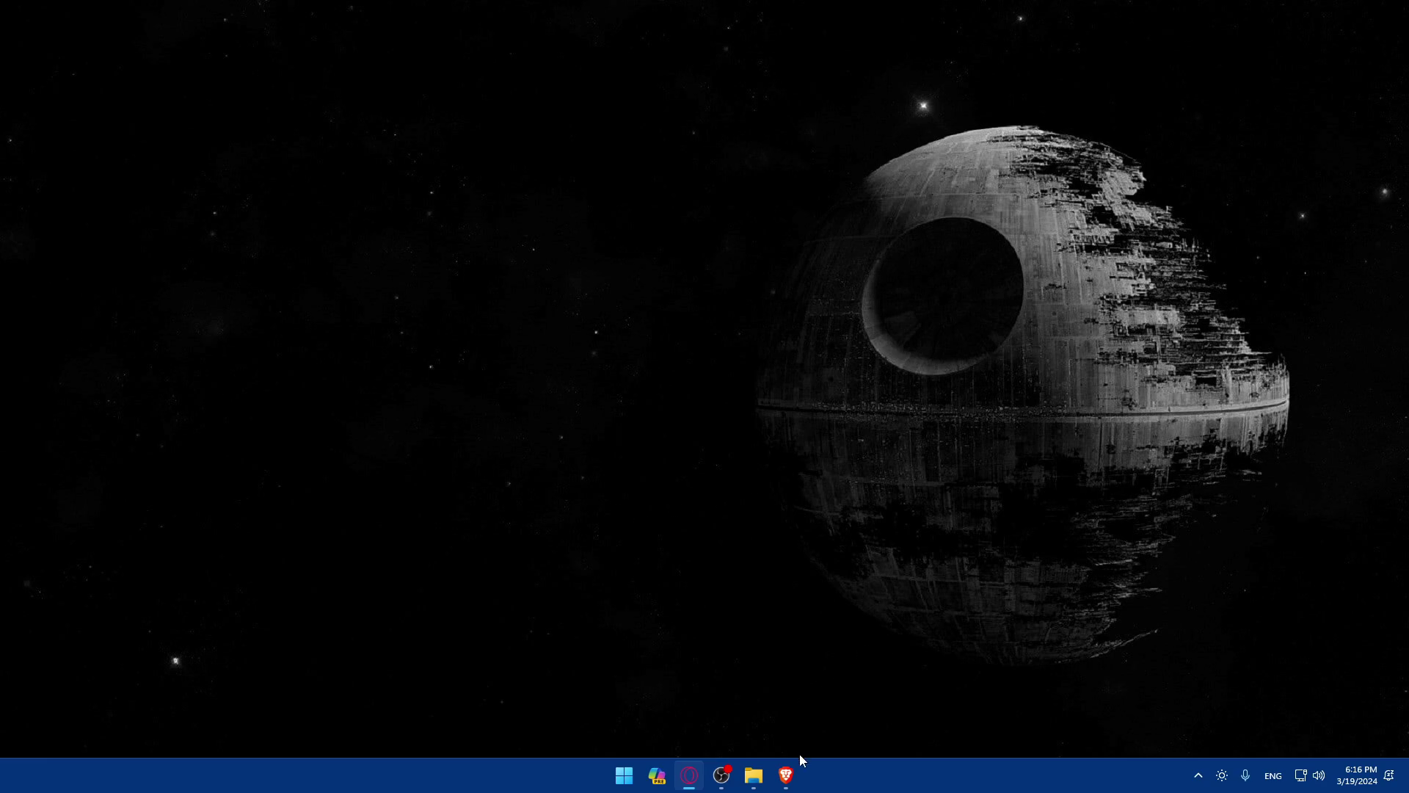
Step: Launch Brave and load bybit.com in a private window, fixing a typo in the address
left_click_drag(786, 774, 757, 777)
left_click(788, 775)
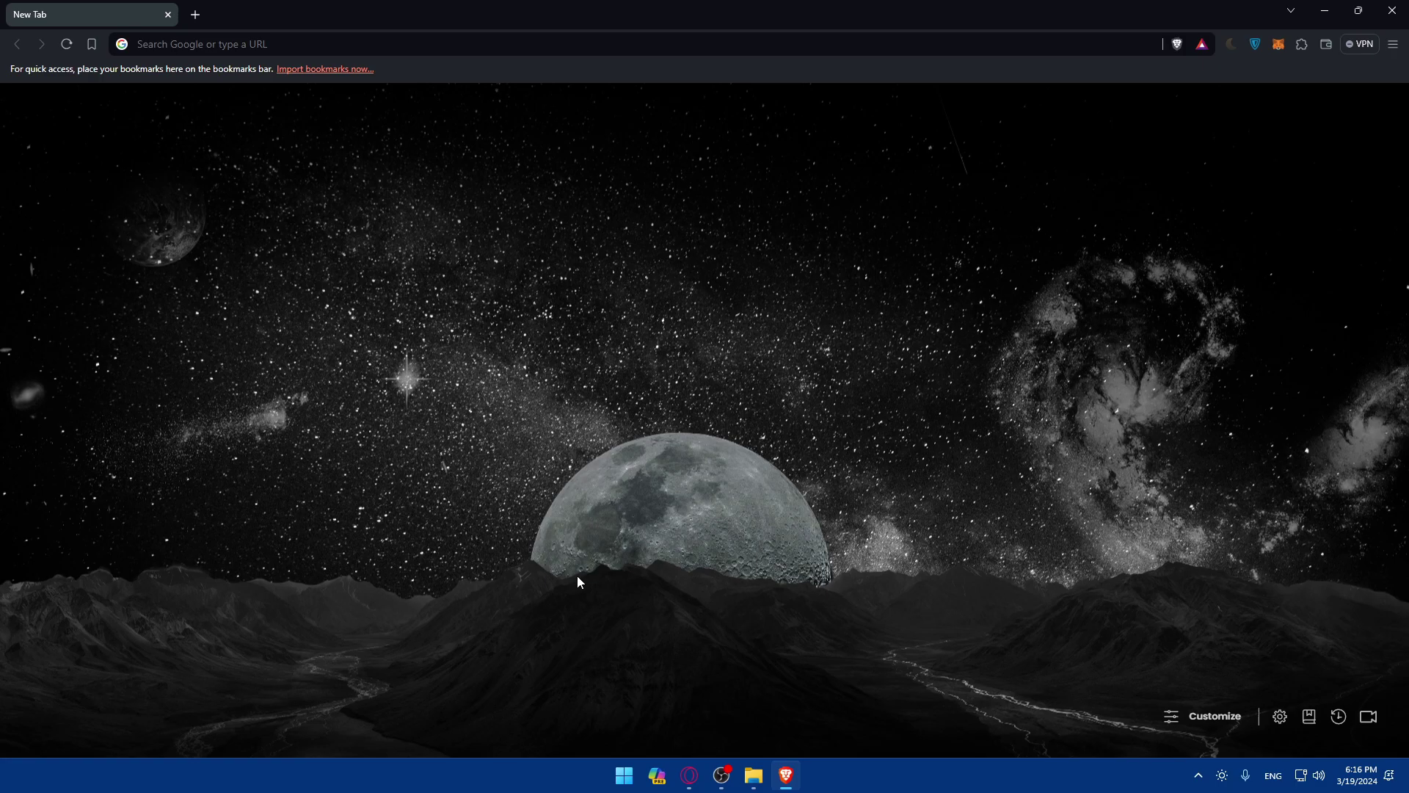
left_click(185, 44)
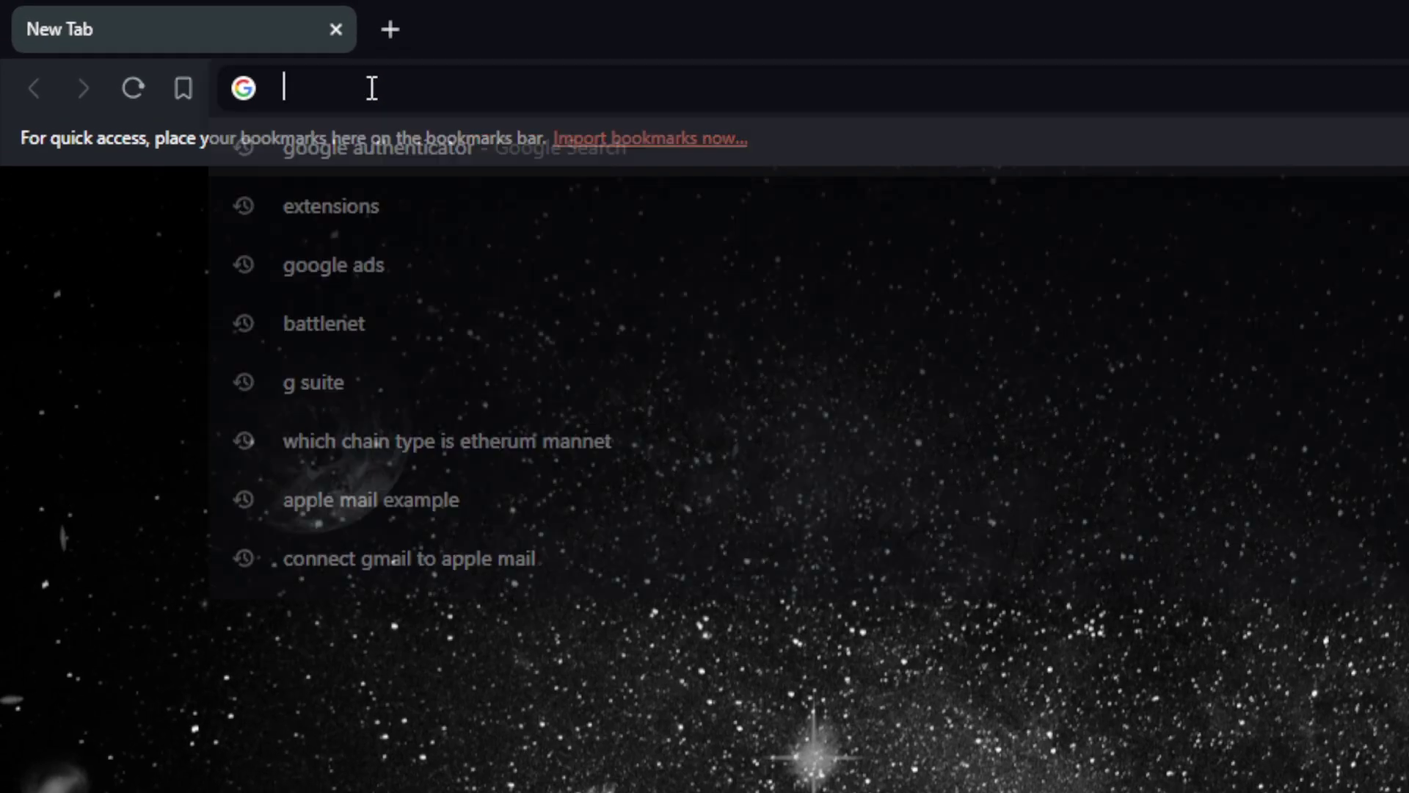
type("bybit.")
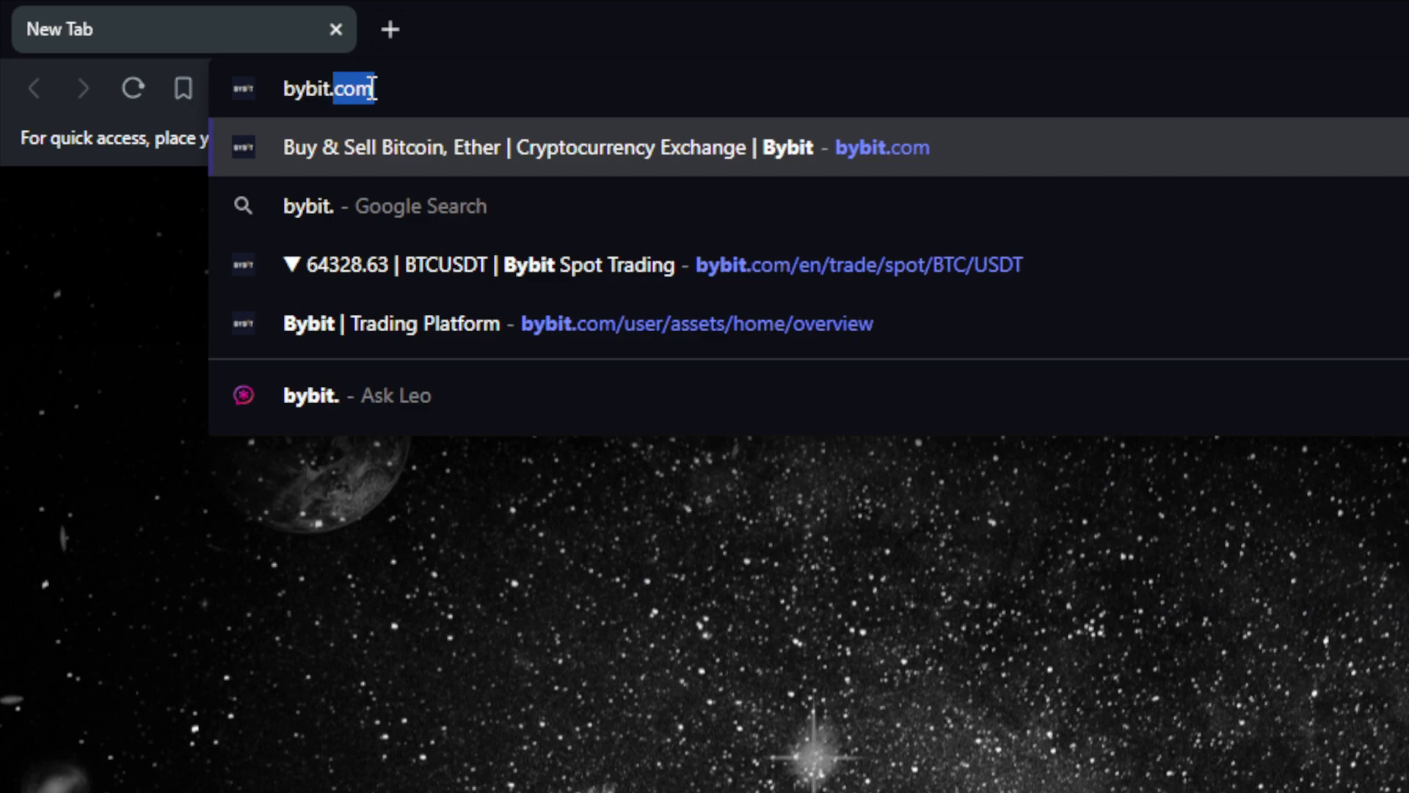
type("com")
key("Return")
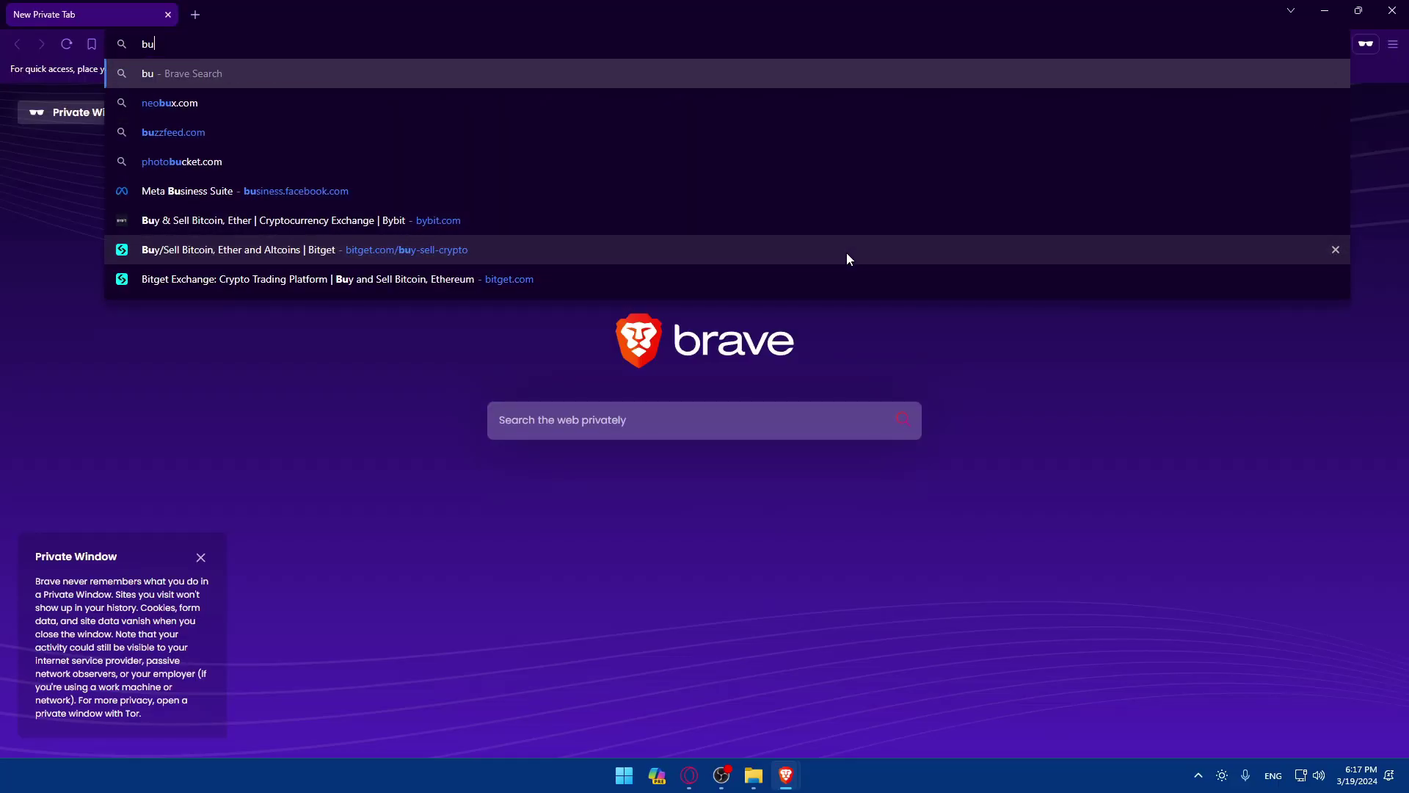
key("BackSpace")
type("y")
key("Return")
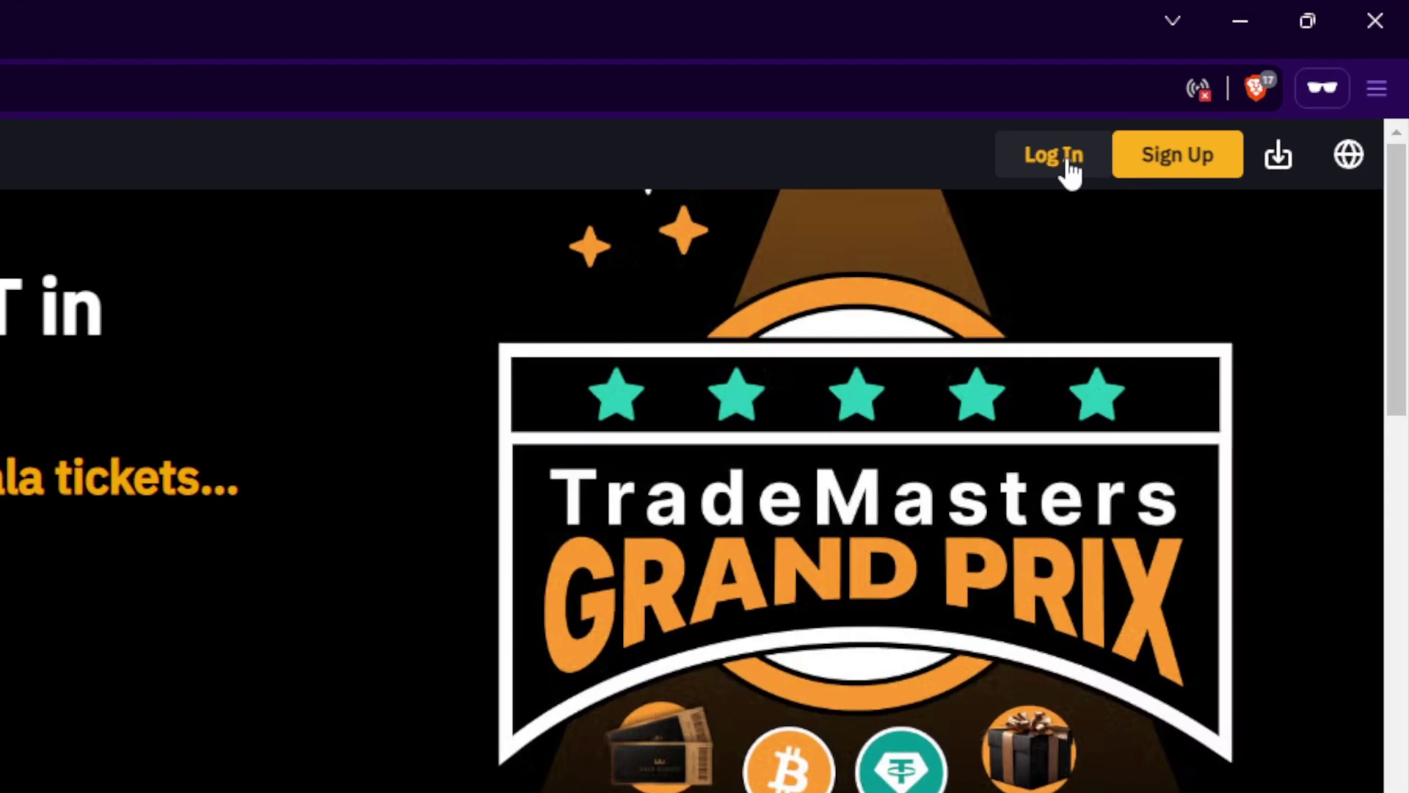
Step: Open Bybit's Log In page, briefly switch to Sign up, then return to the login form
left_click(1185, 98)
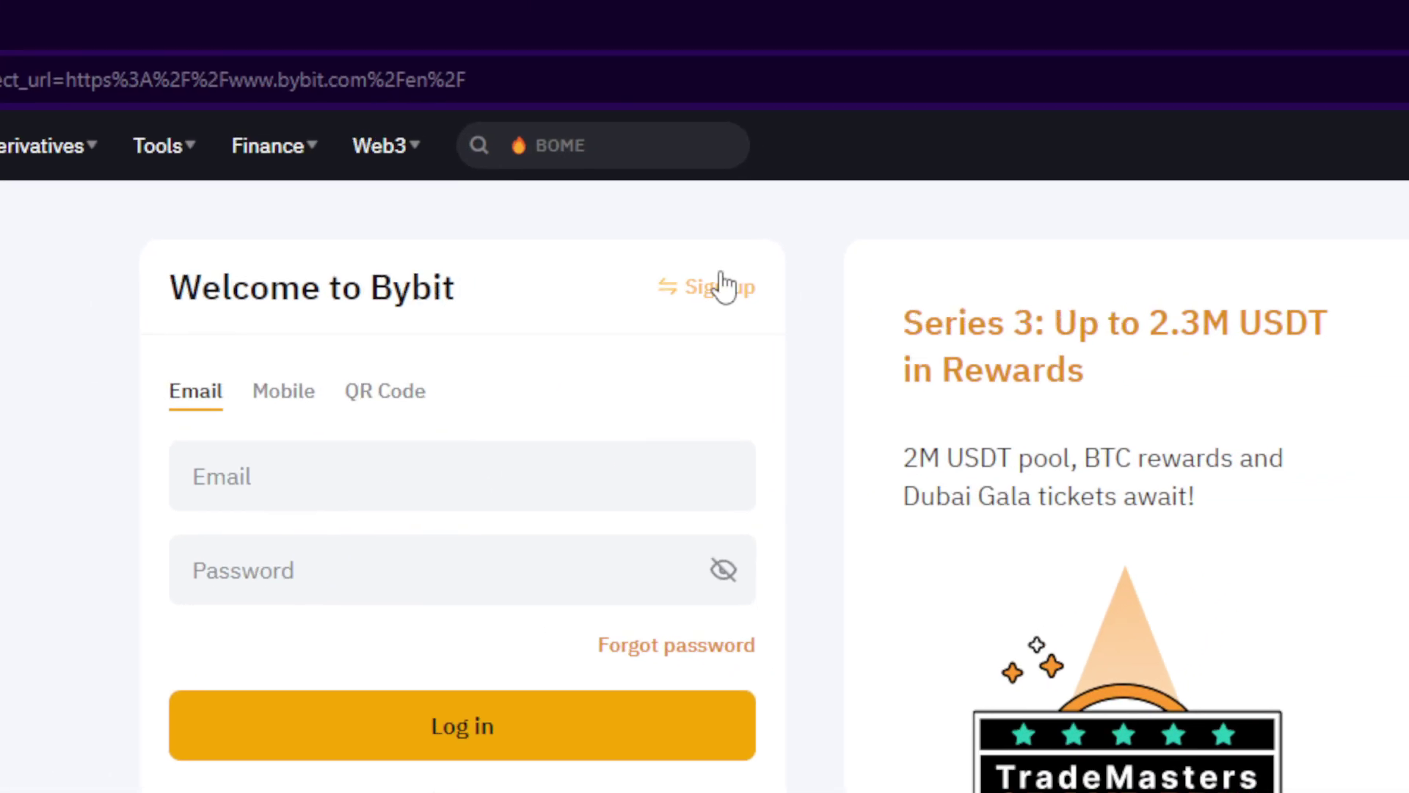
left_click(777, 249)
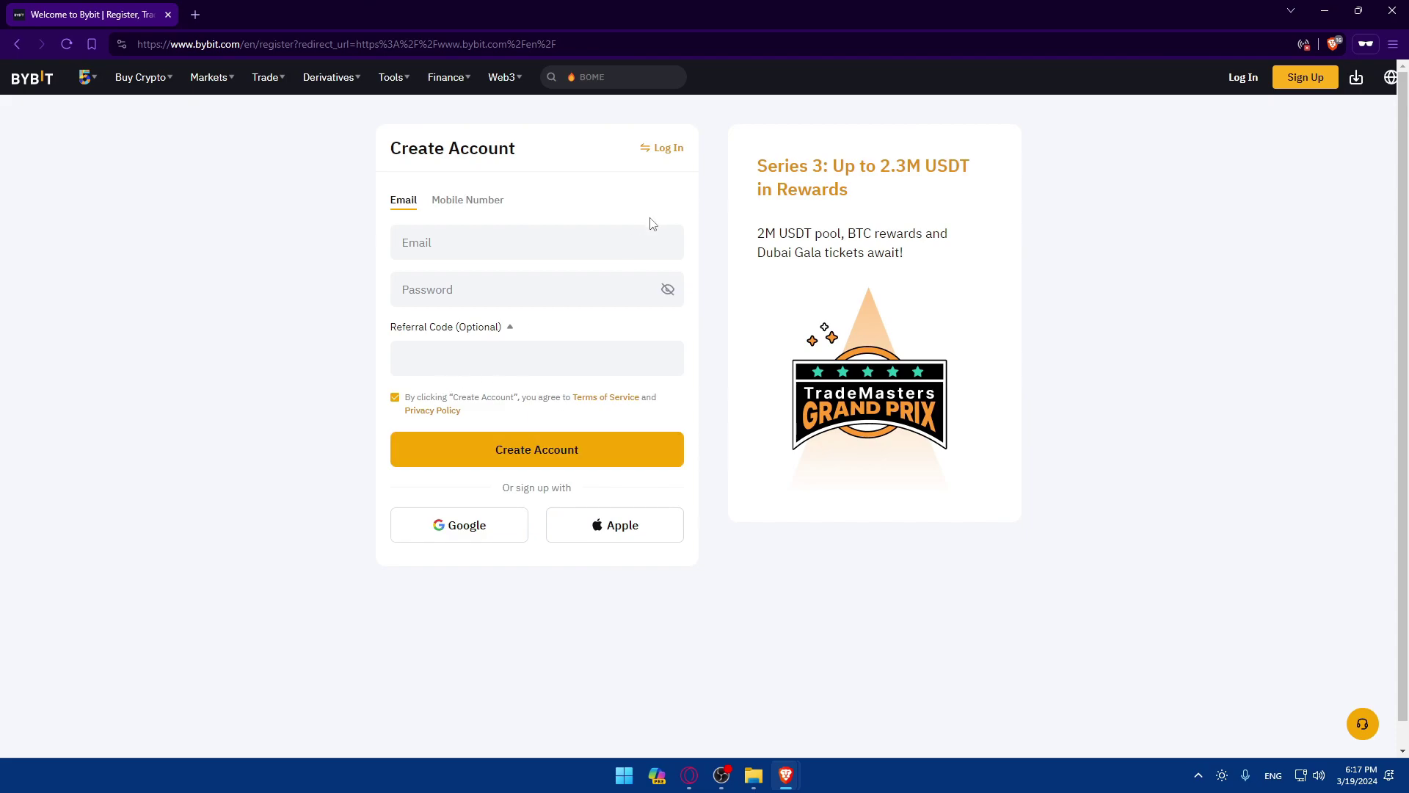
left_click(662, 149)
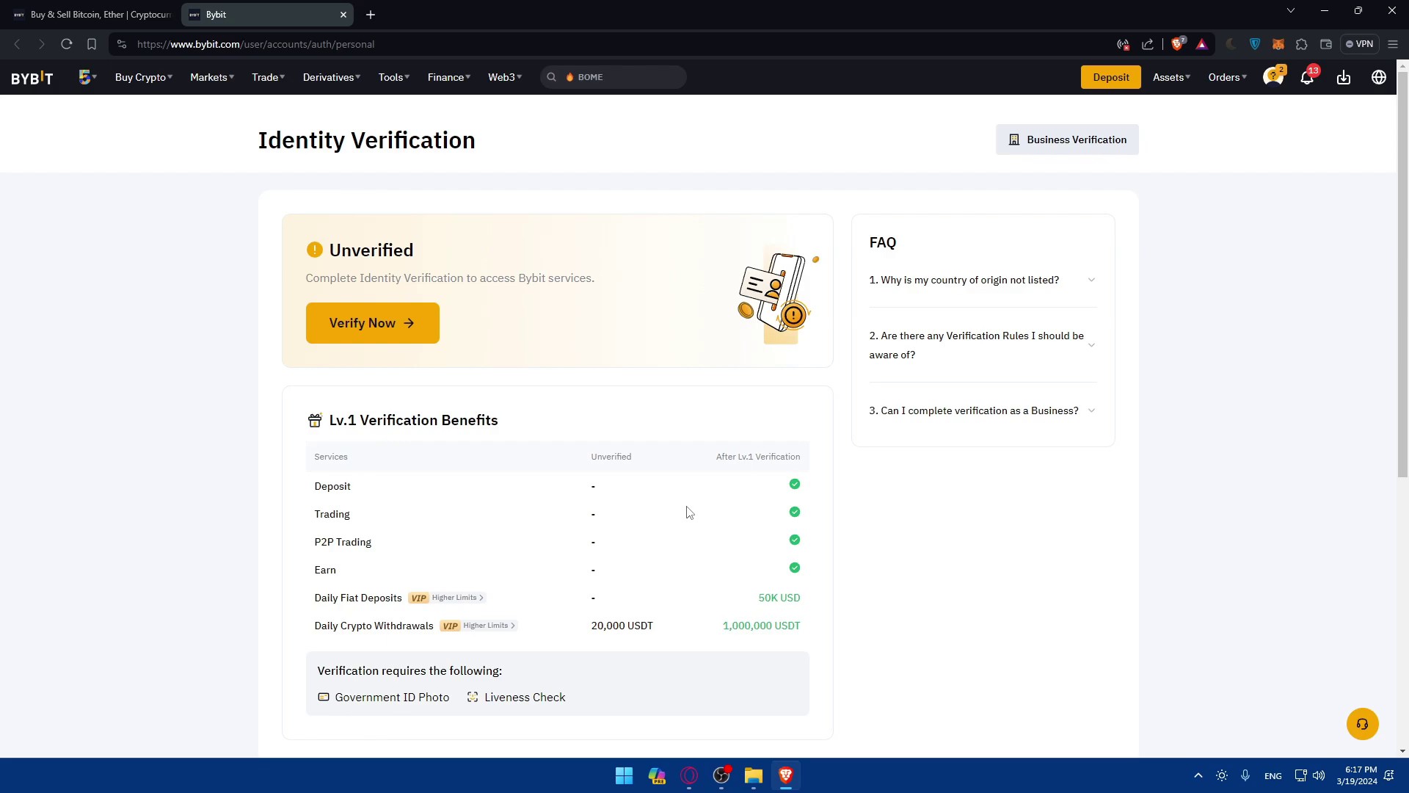
Step: Highlight the Deposit row and the listed services in the verification benefits table
left_click_drag(369, 494, 284, 494)
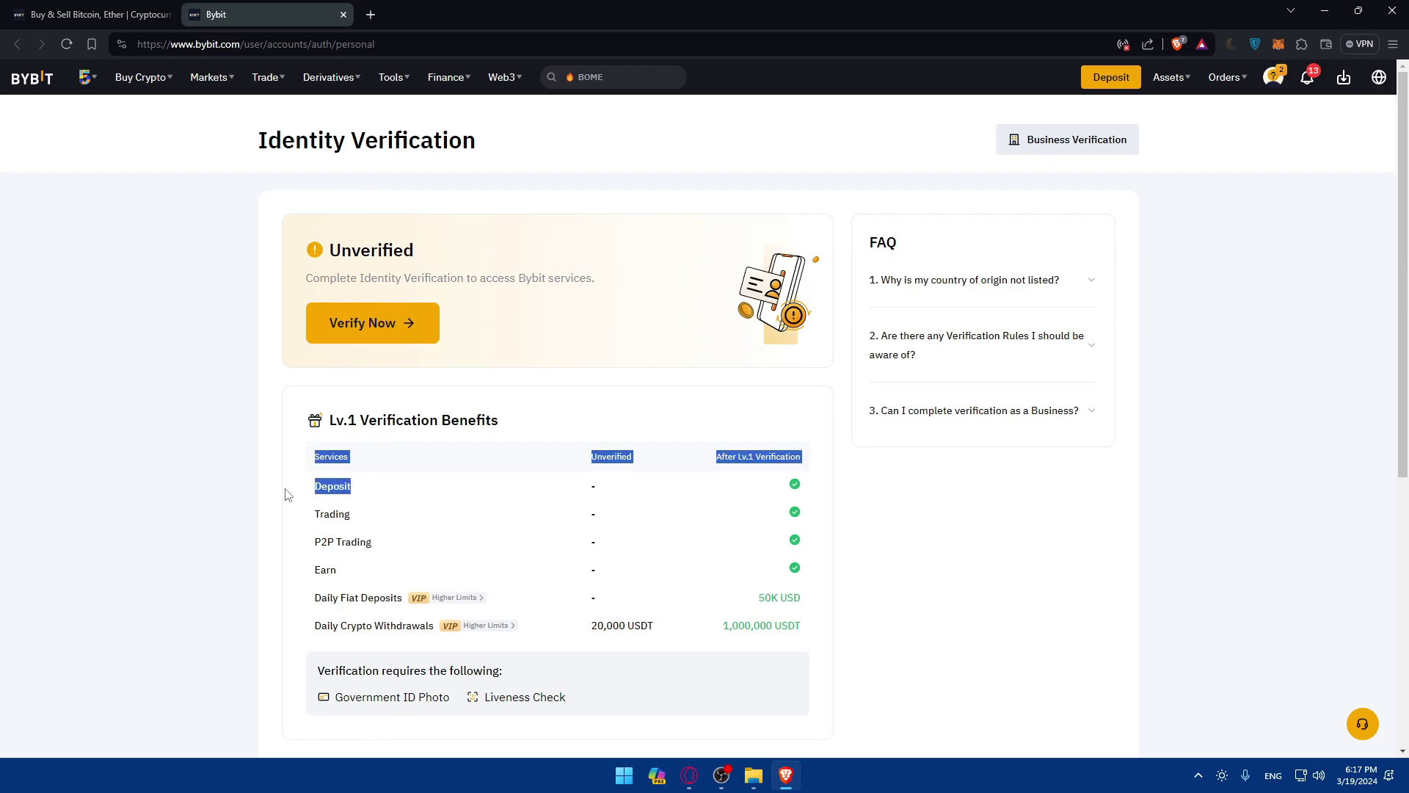
left_click(363, 516)
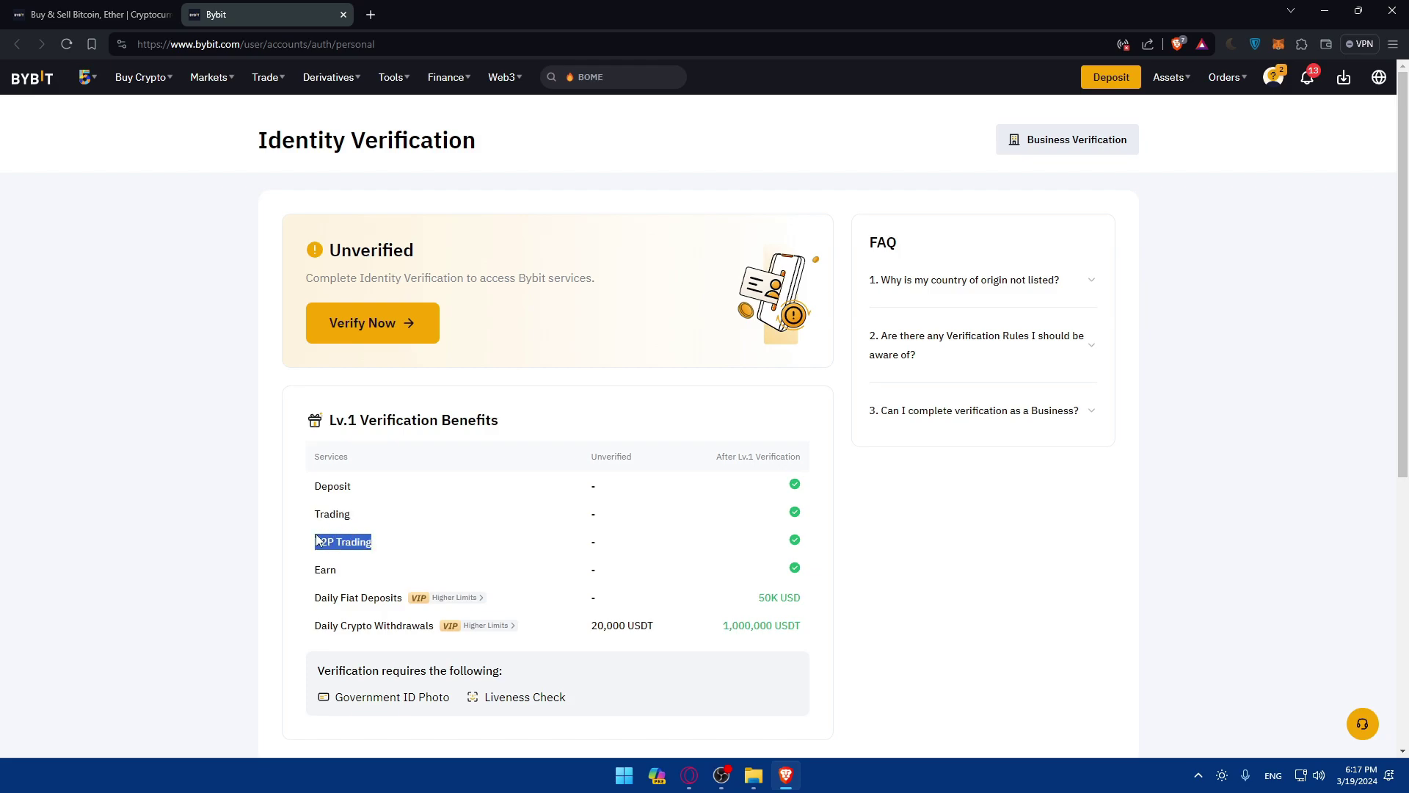
left_click_drag(336, 576, 284, 606)
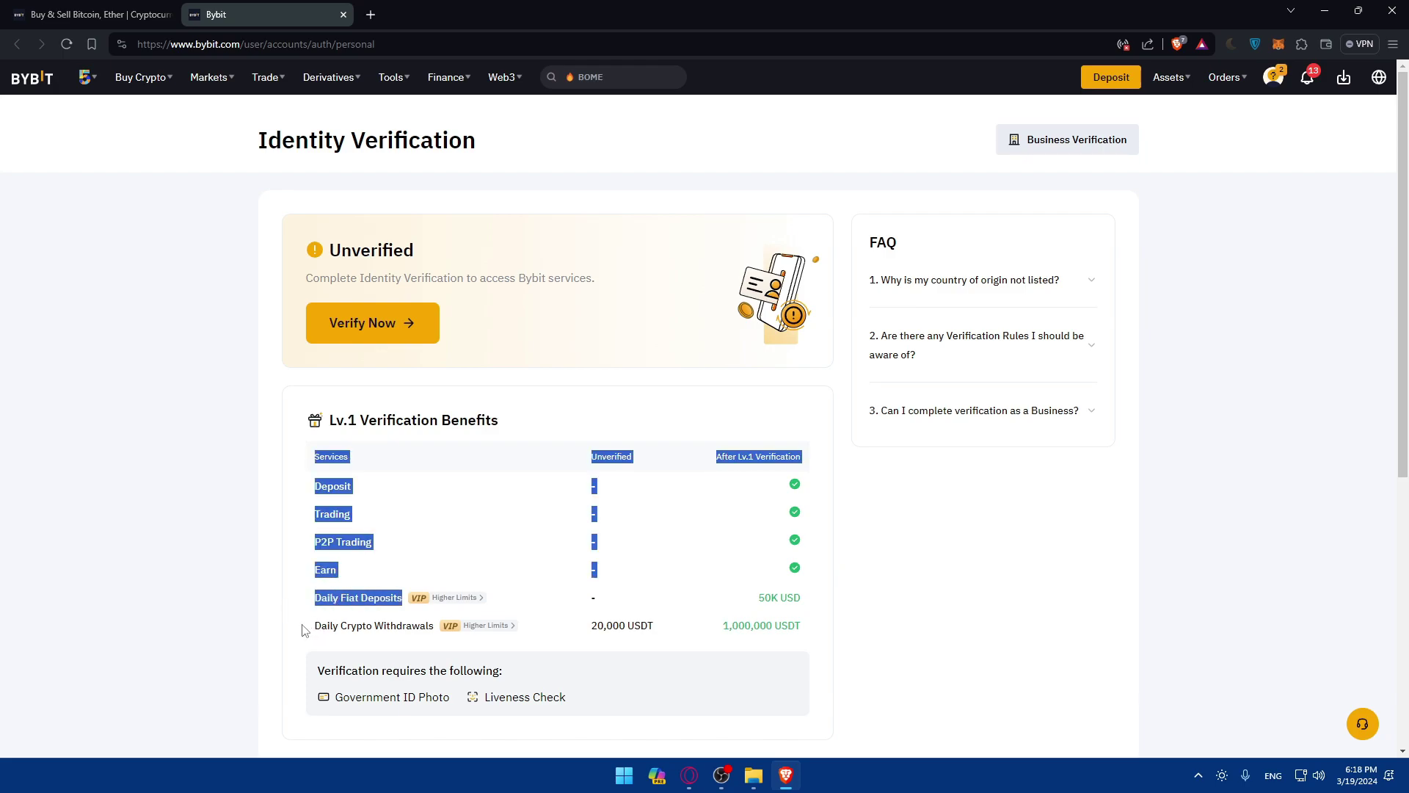
left_click(574, 636)
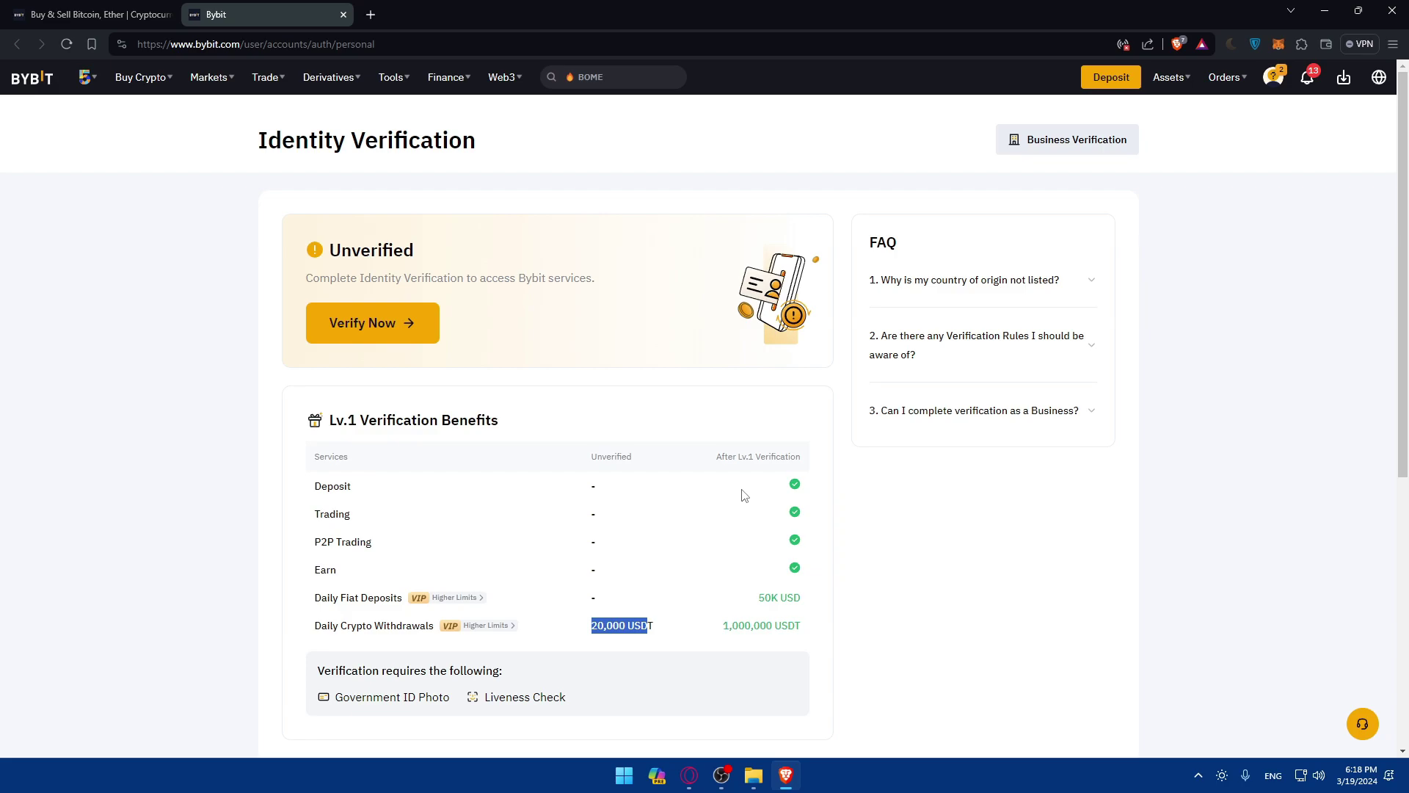
Step: Highlight the 20,000 USDT withdrawal limit and requirements text, then start Verify Now
left_click_drag(796, 488, 811, 600)
left_click(760, 601)
left_click_drag(462, 704, 529, 703)
left_click(398, 332)
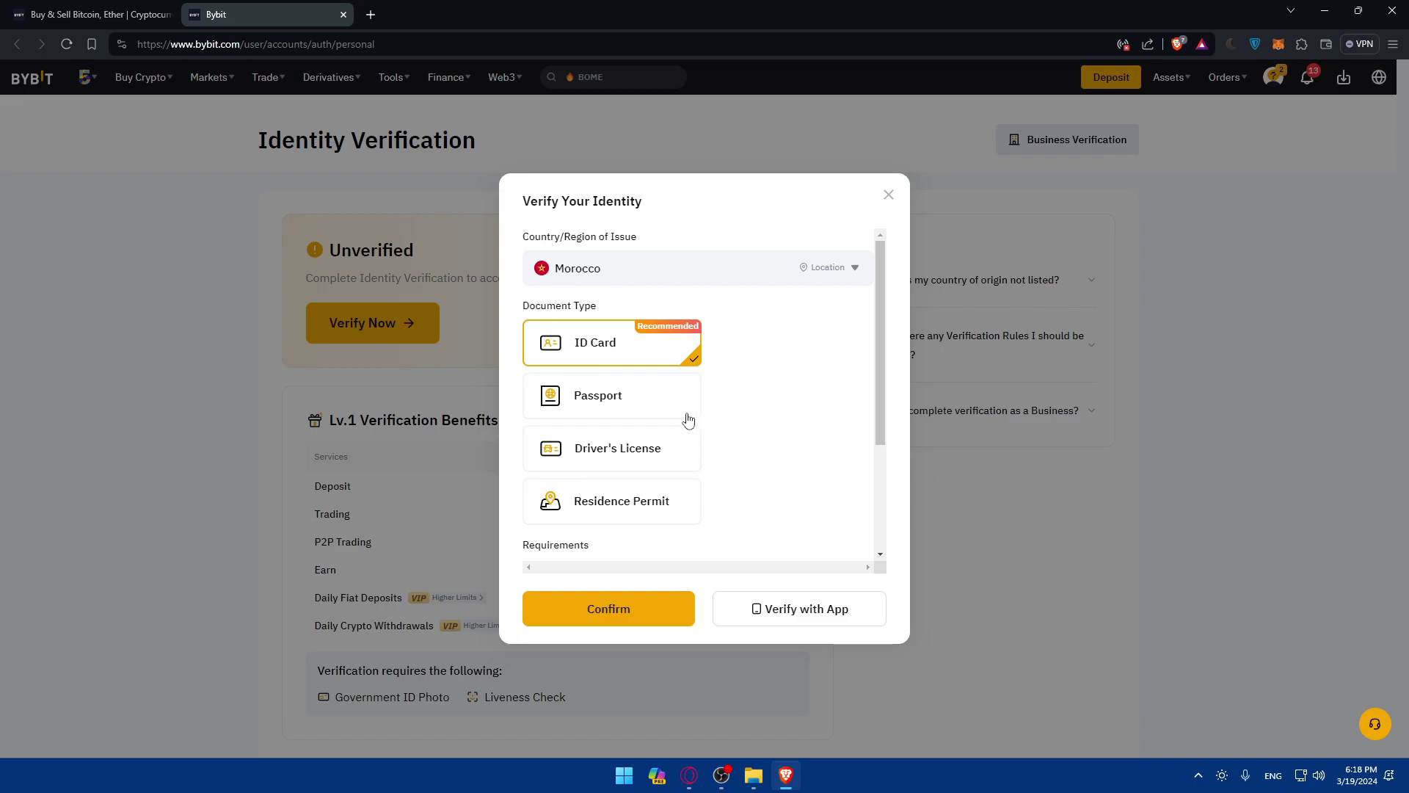
scroll(687, 420, "down", 1)
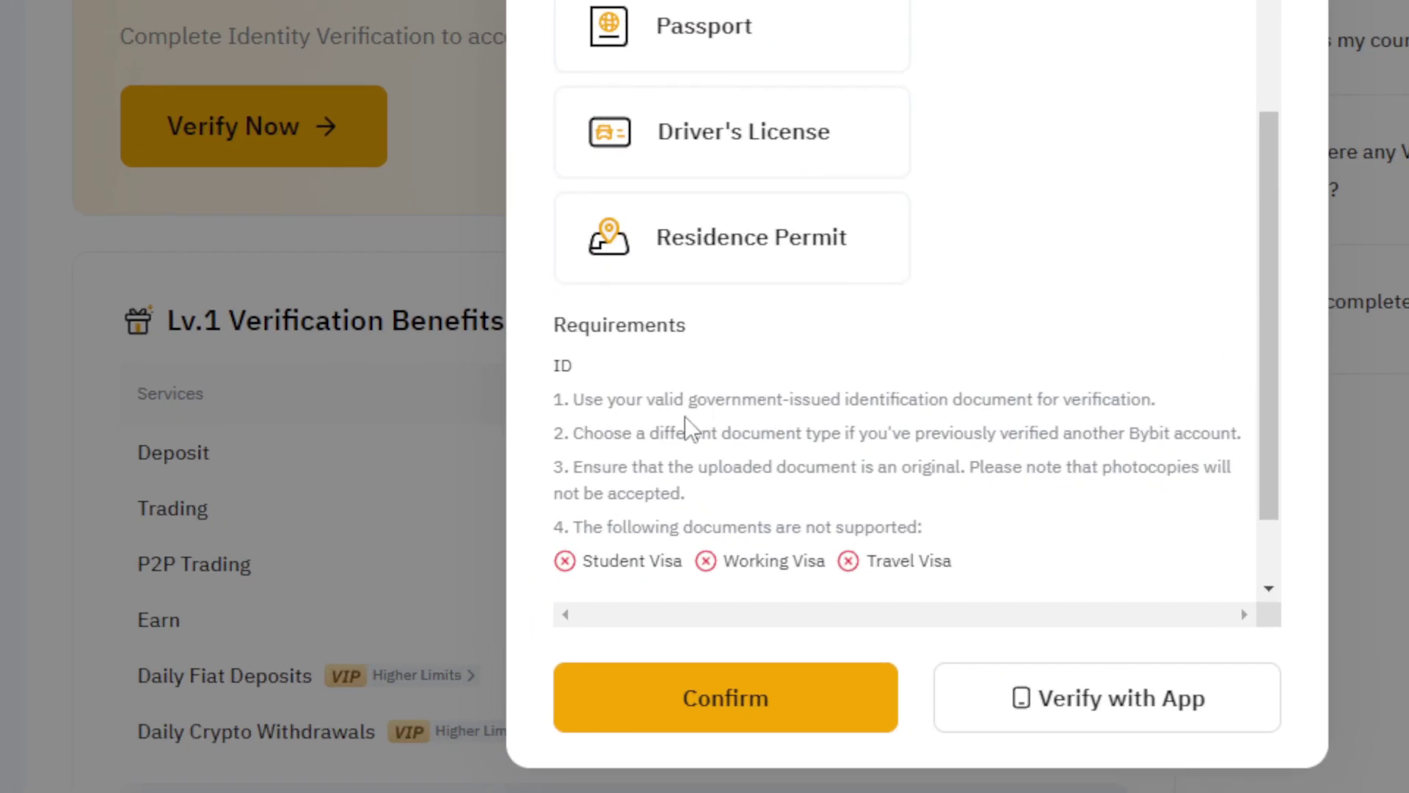
Step: Highlight the ID rules: originals only, no photocopies, no Student or Working Visas
left_click_drag(661, 399, 803, 430)
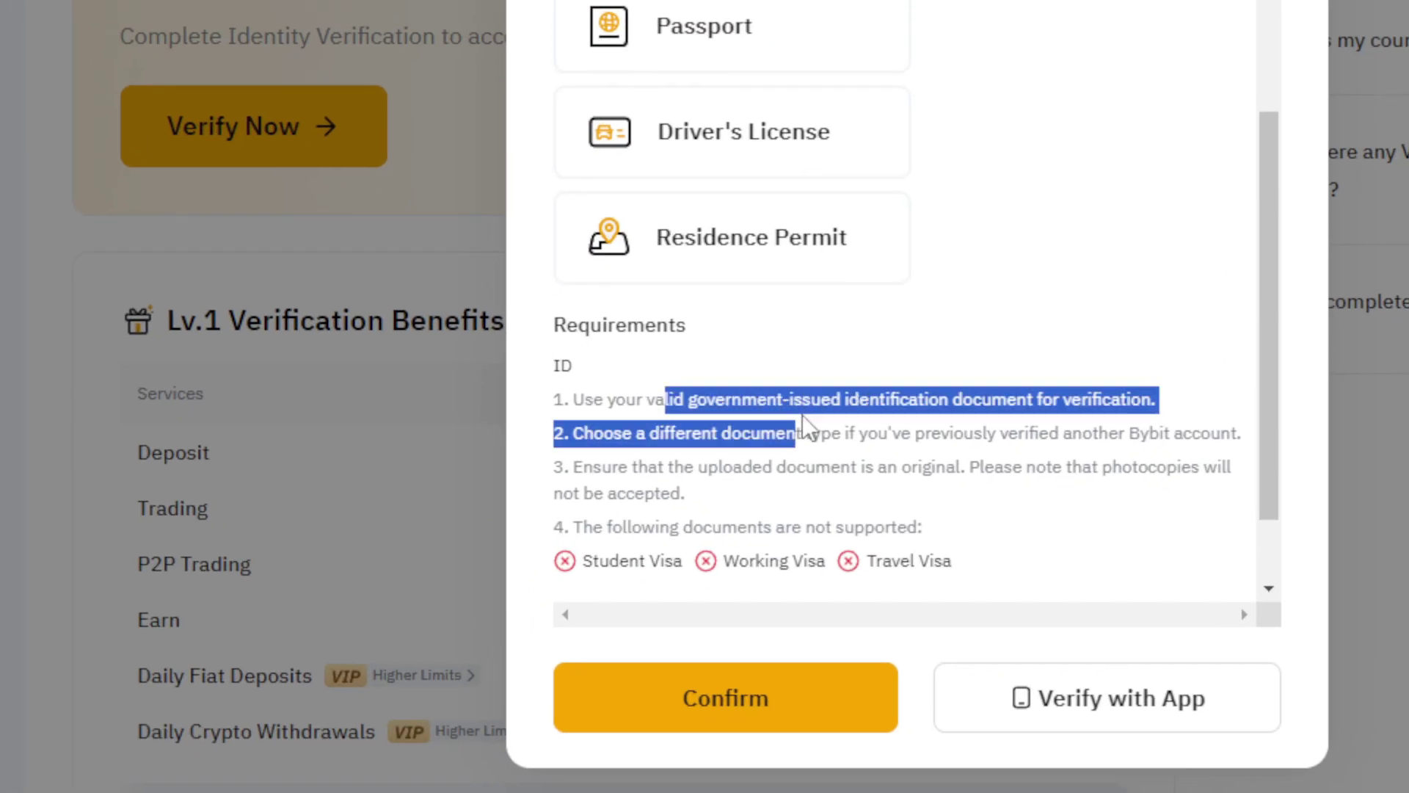
left_click(825, 399)
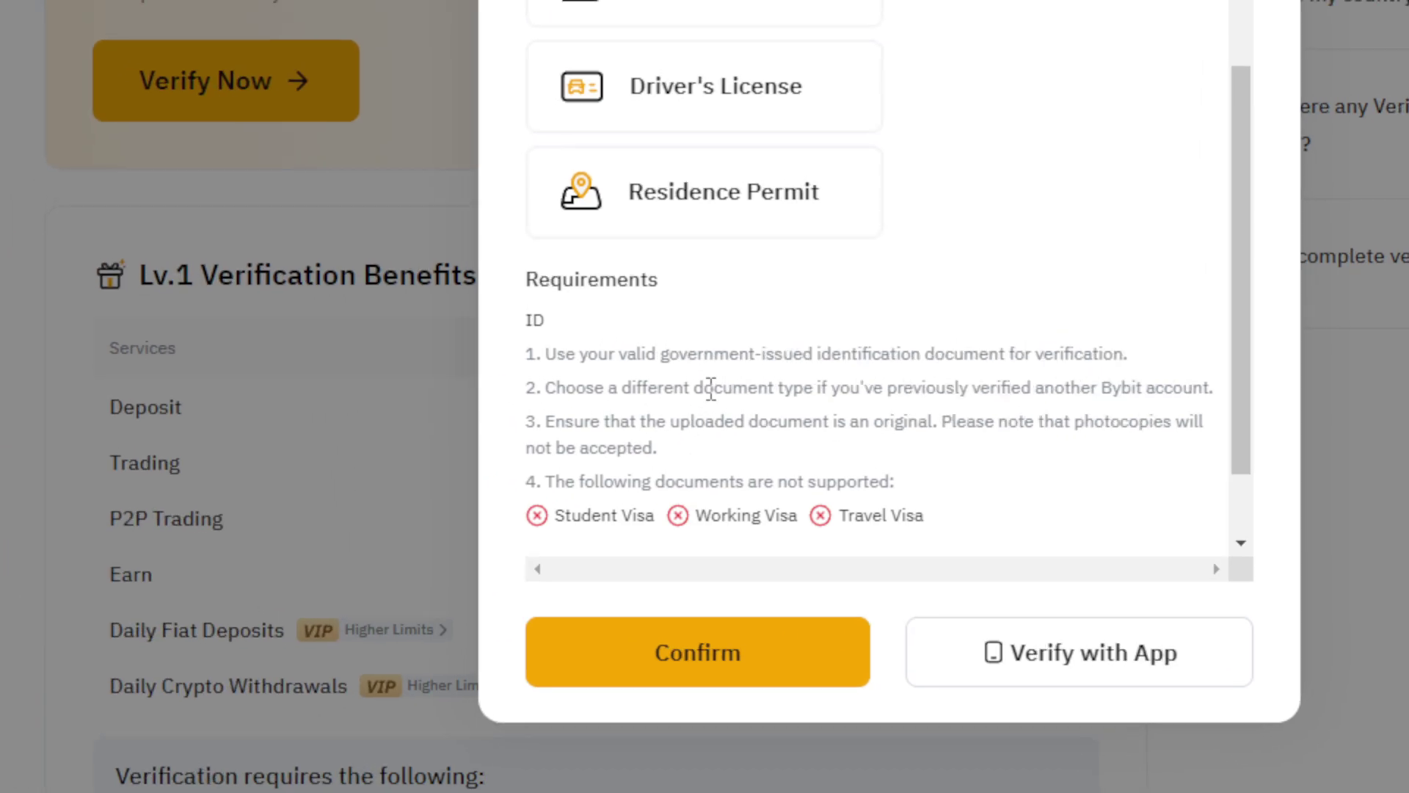
scroll(740, 358, "up", 2)
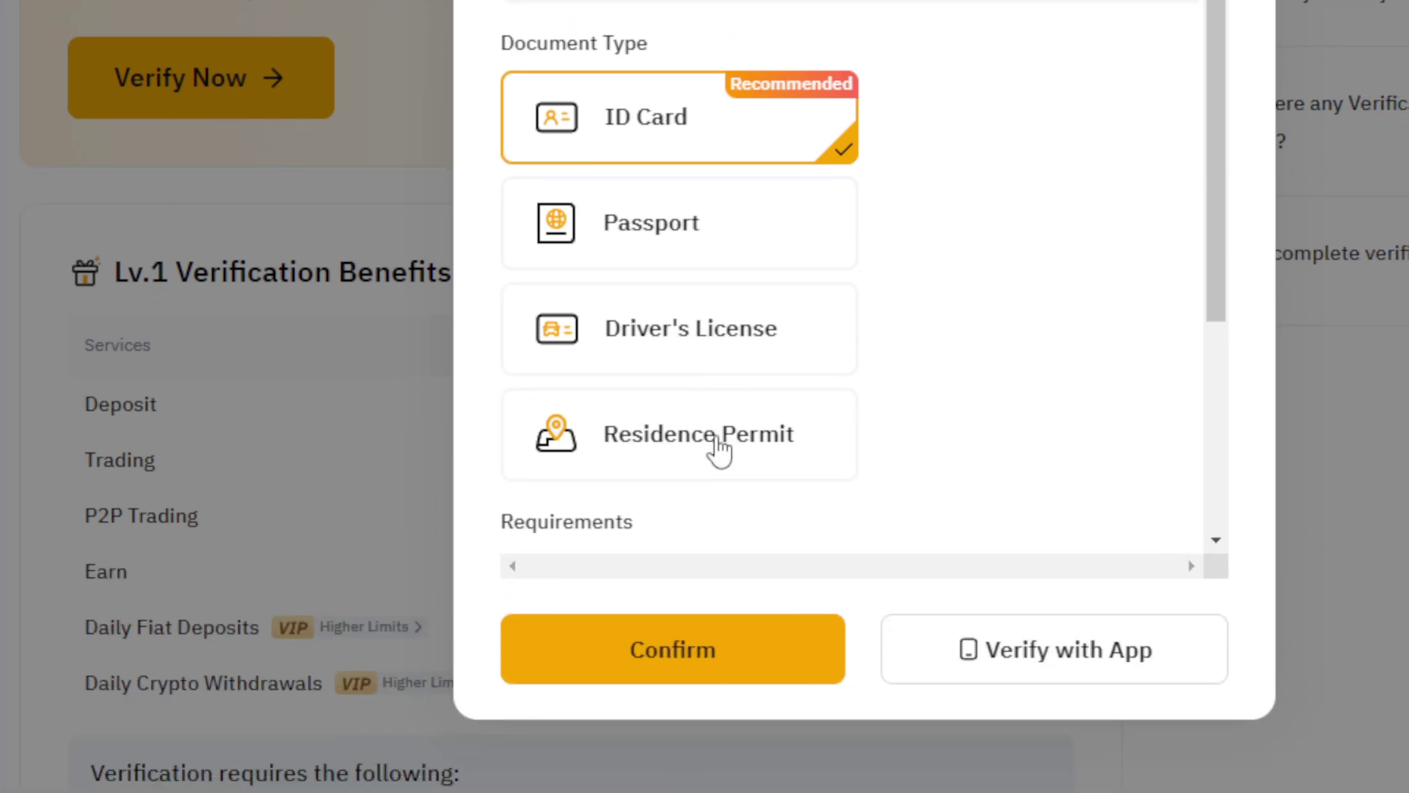
scroll(727, 384, "down", 2)
scroll(728, 384, "down", 2)
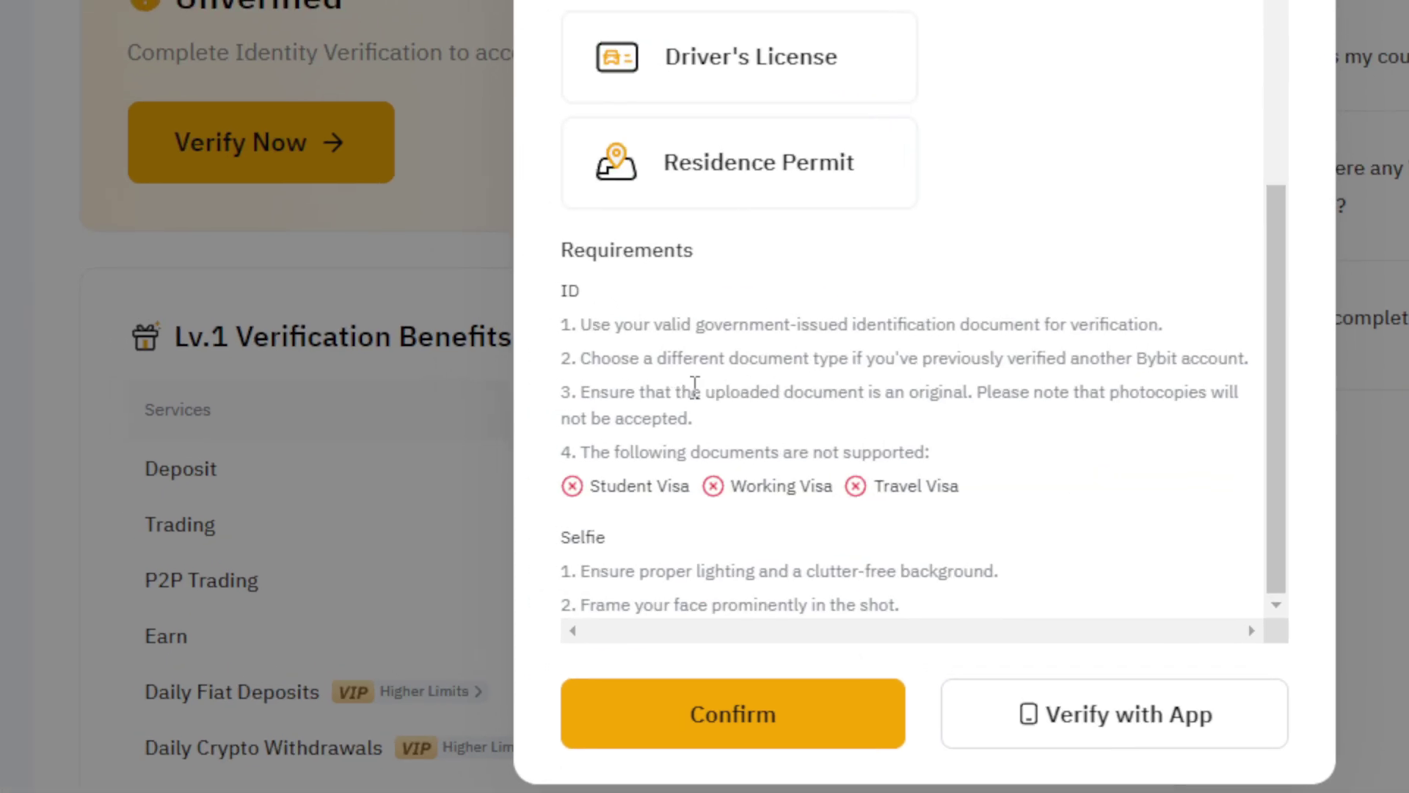
left_click_drag(865, 406, 948, 407)
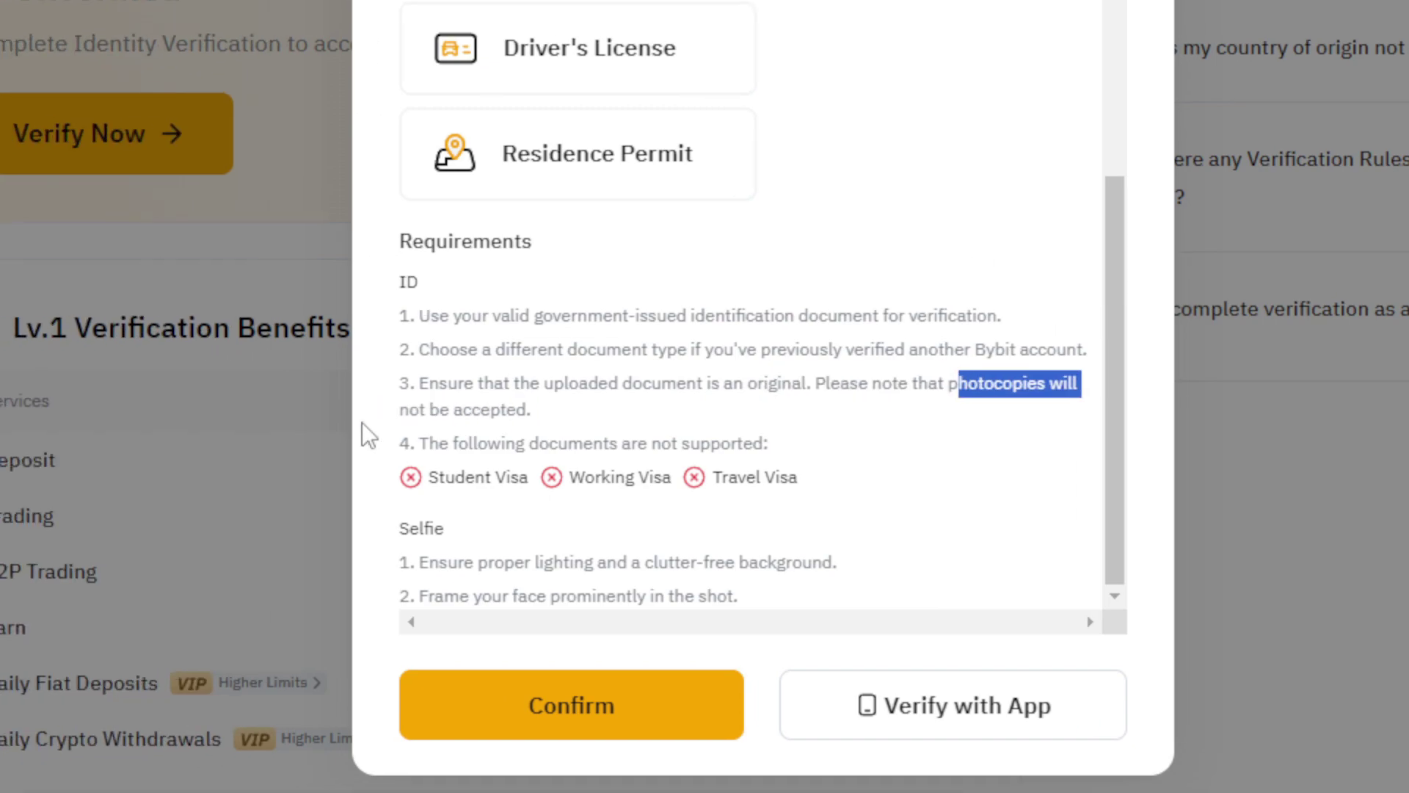
left_click_drag(761, 393, 702, 402)
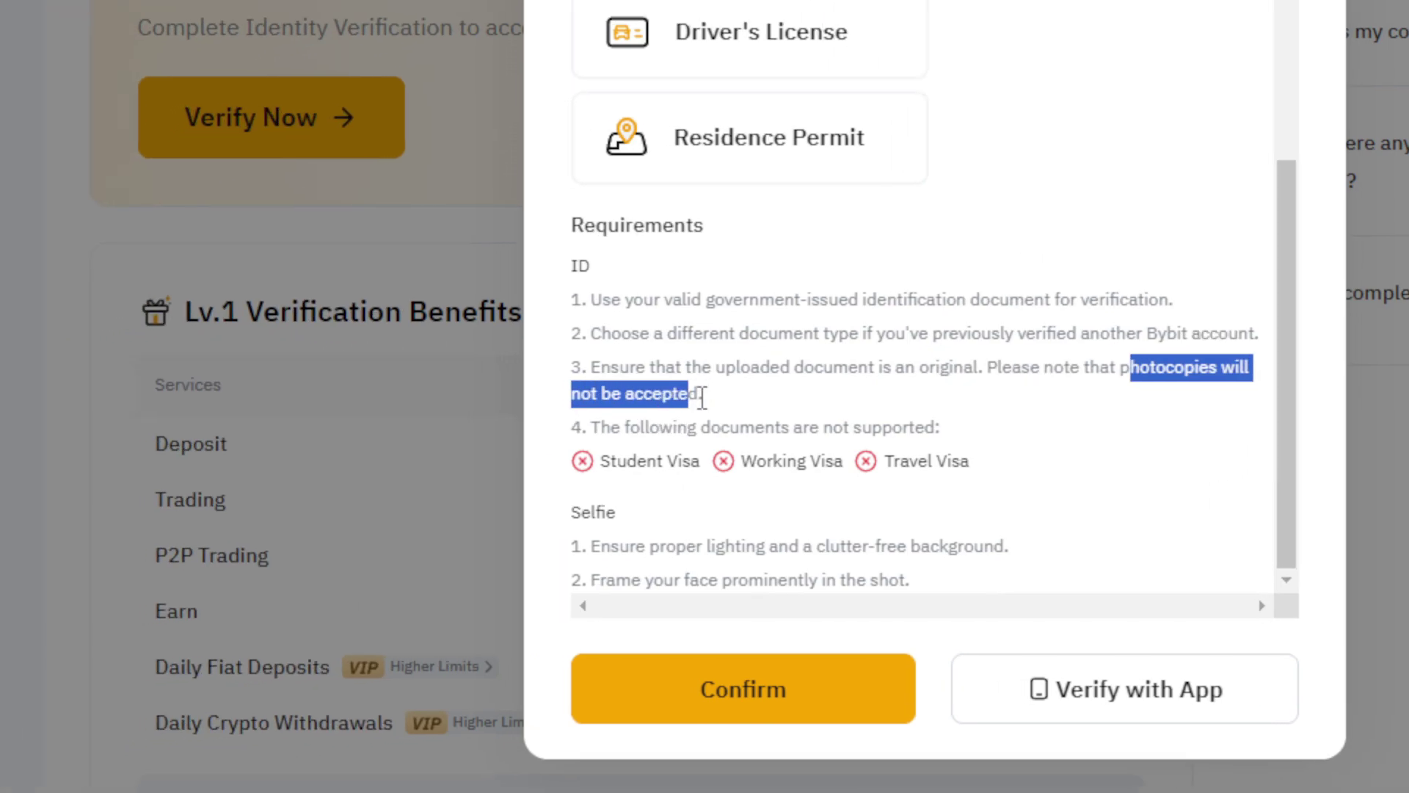
left_click(702, 402)
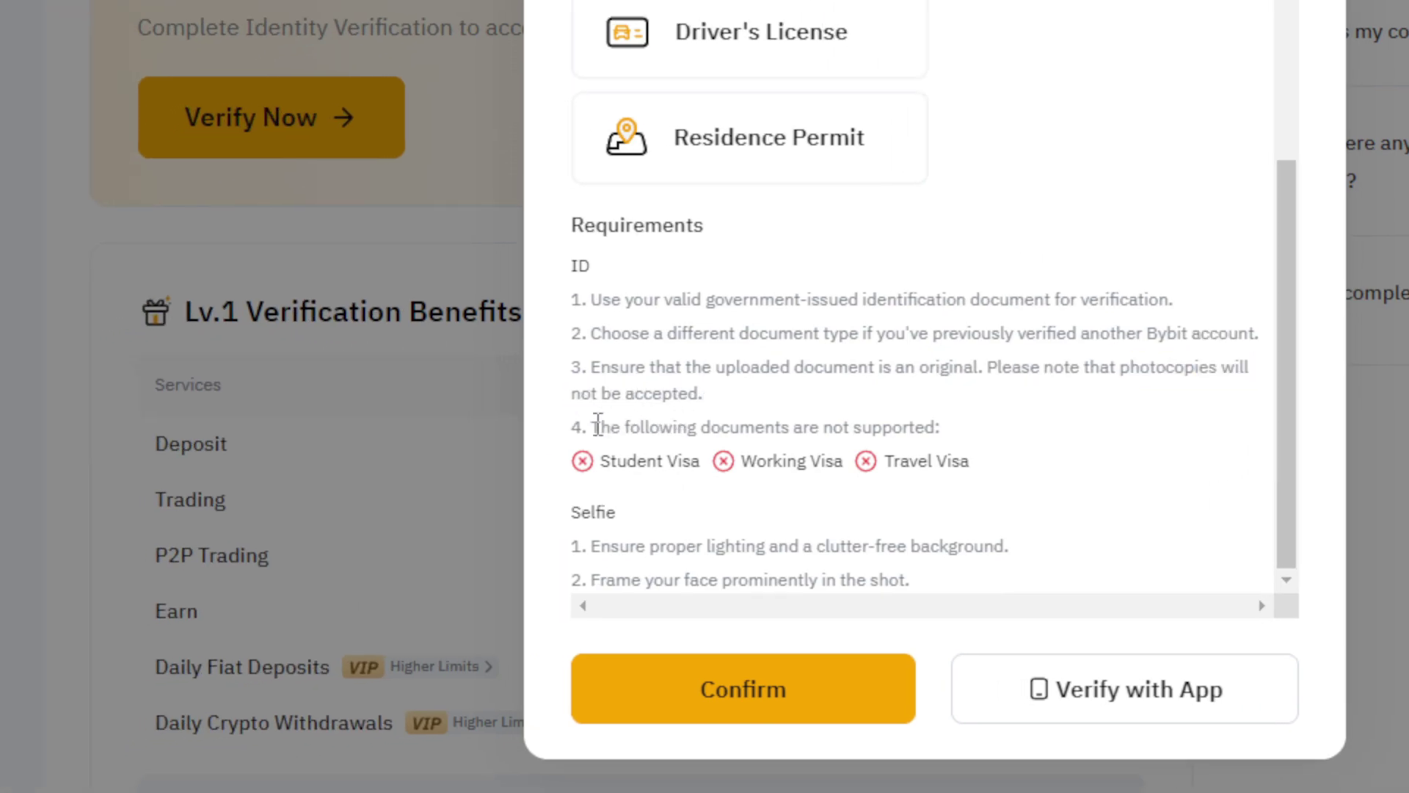
left_click_drag(599, 462, 844, 466)
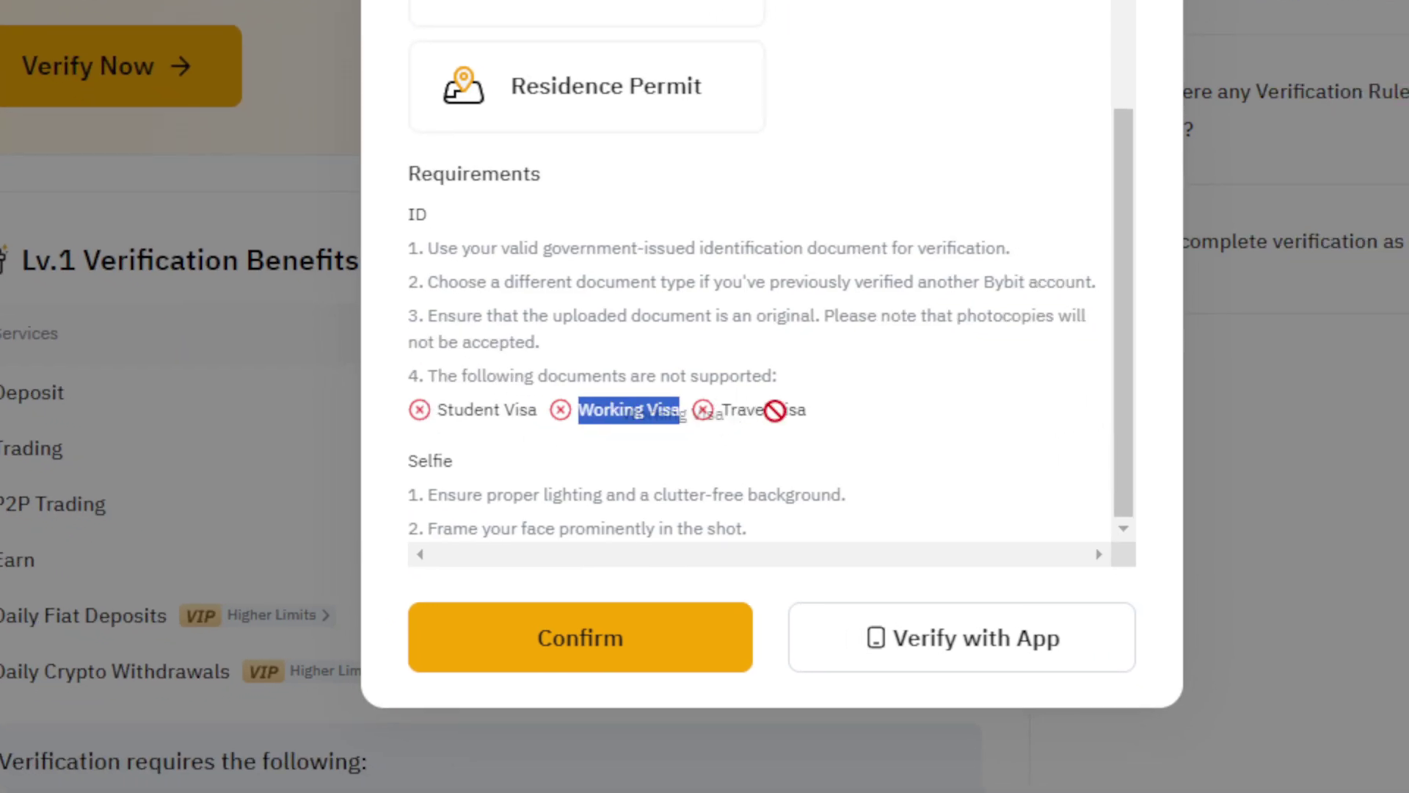
left_click(936, 468)
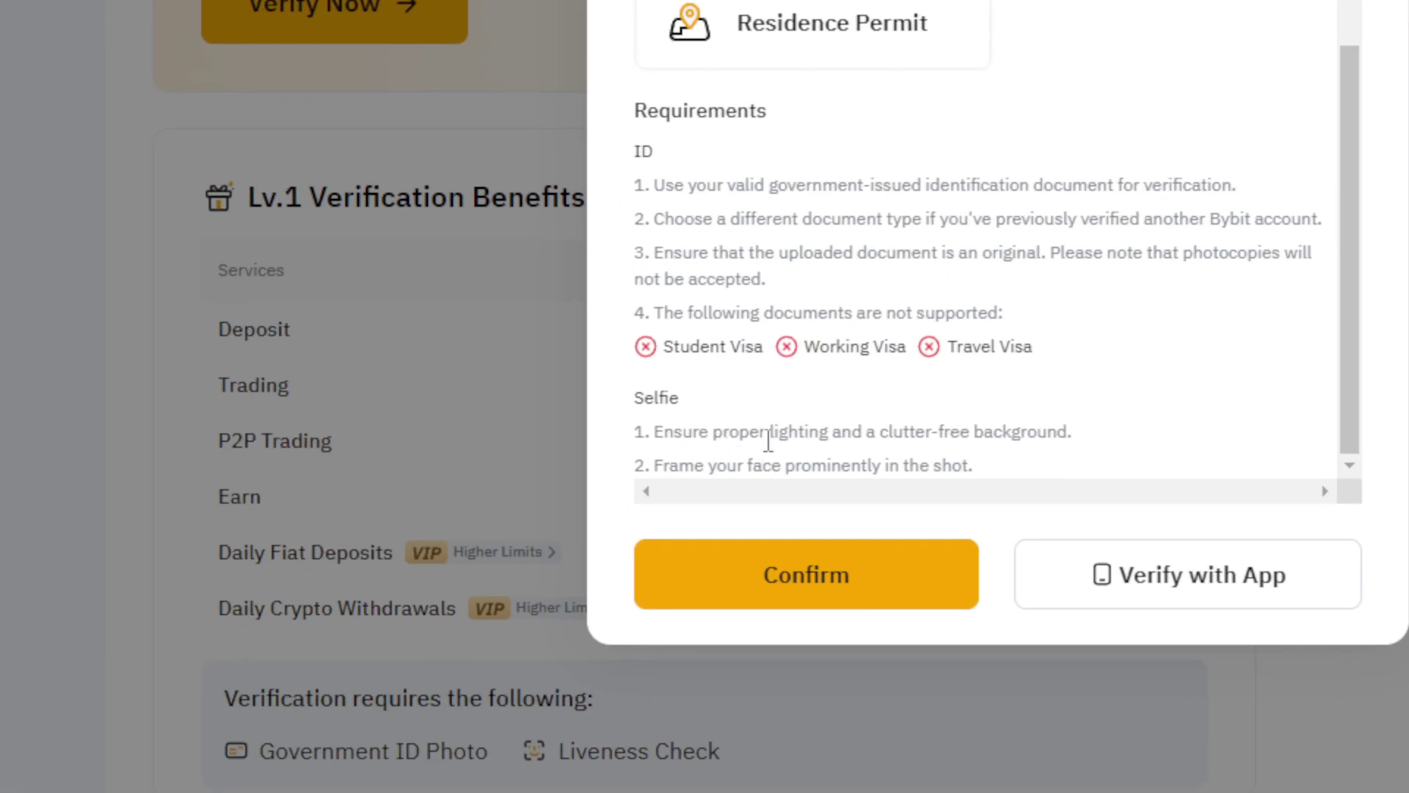
Step: Highlight the selfie lighting and face framing requirements
left_click_drag(688, 427, 792, 430)
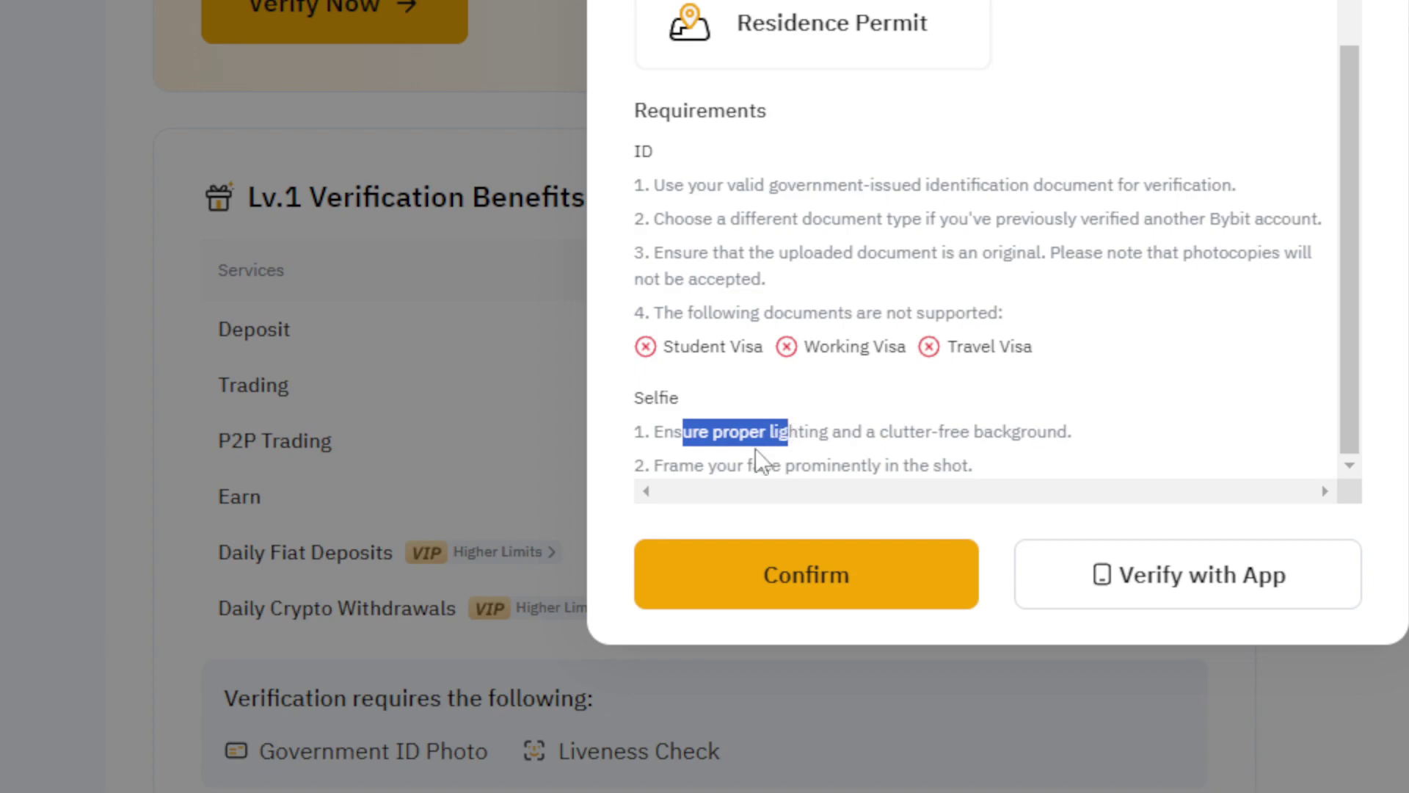
left_click(755, 424)
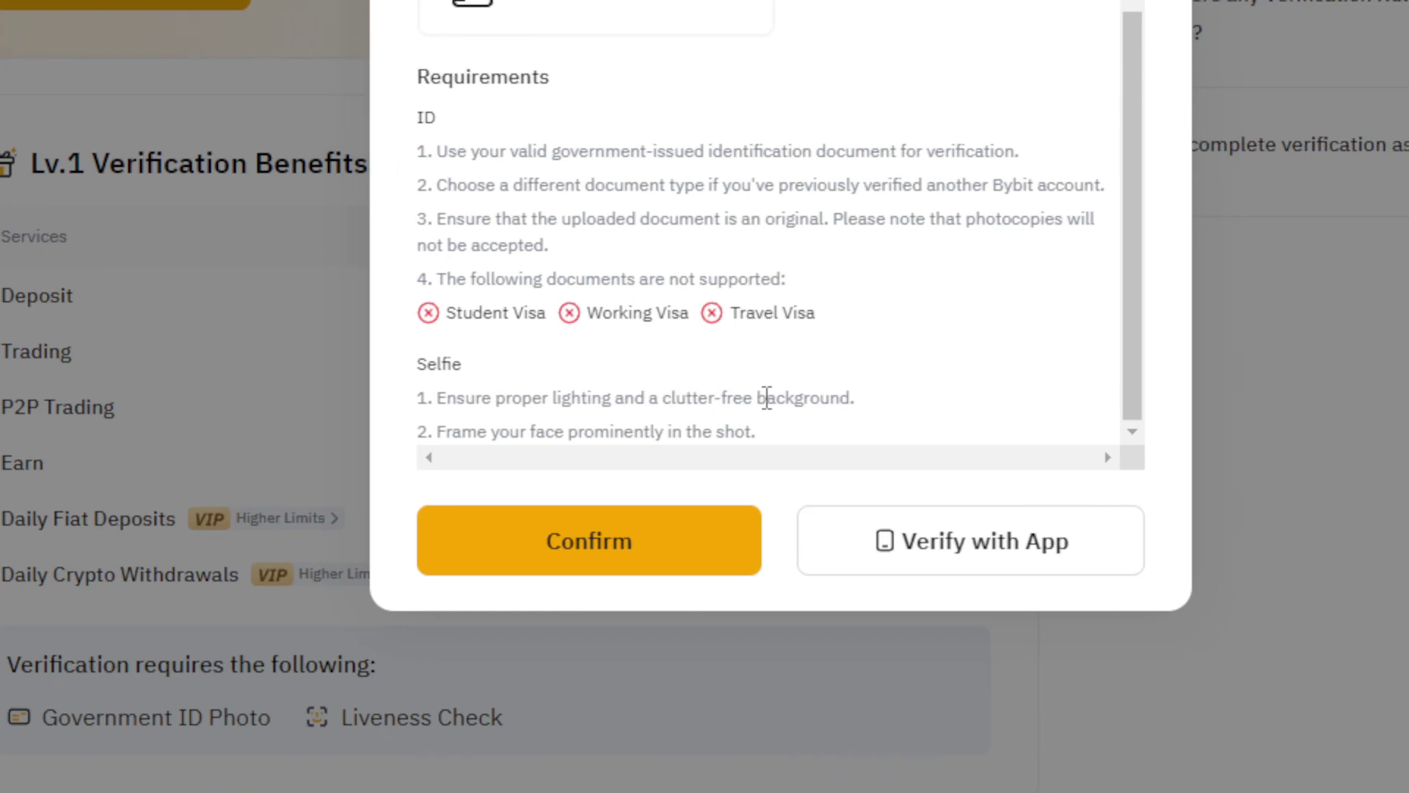
left_click_drag(577, 406, 736, 405)
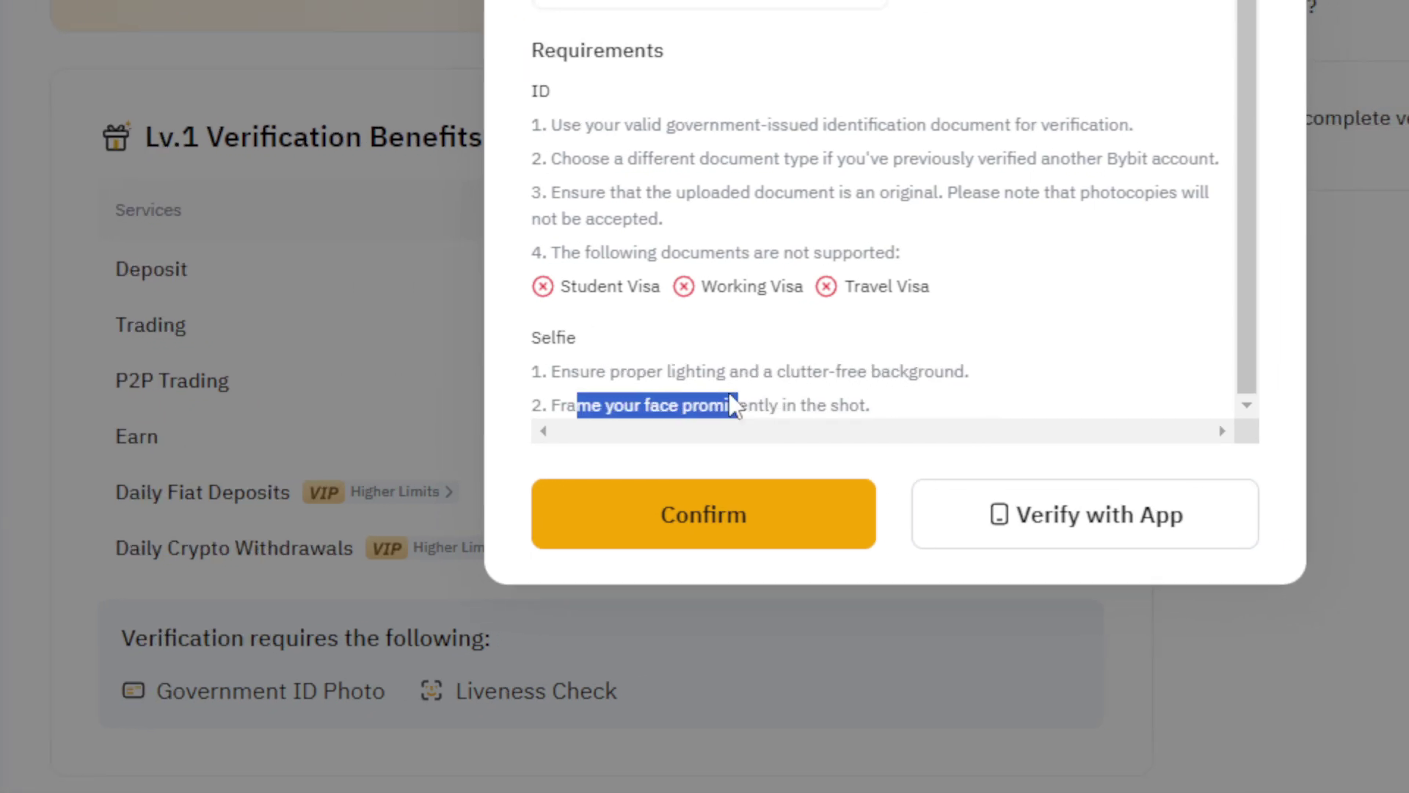
left_click(732, 405)
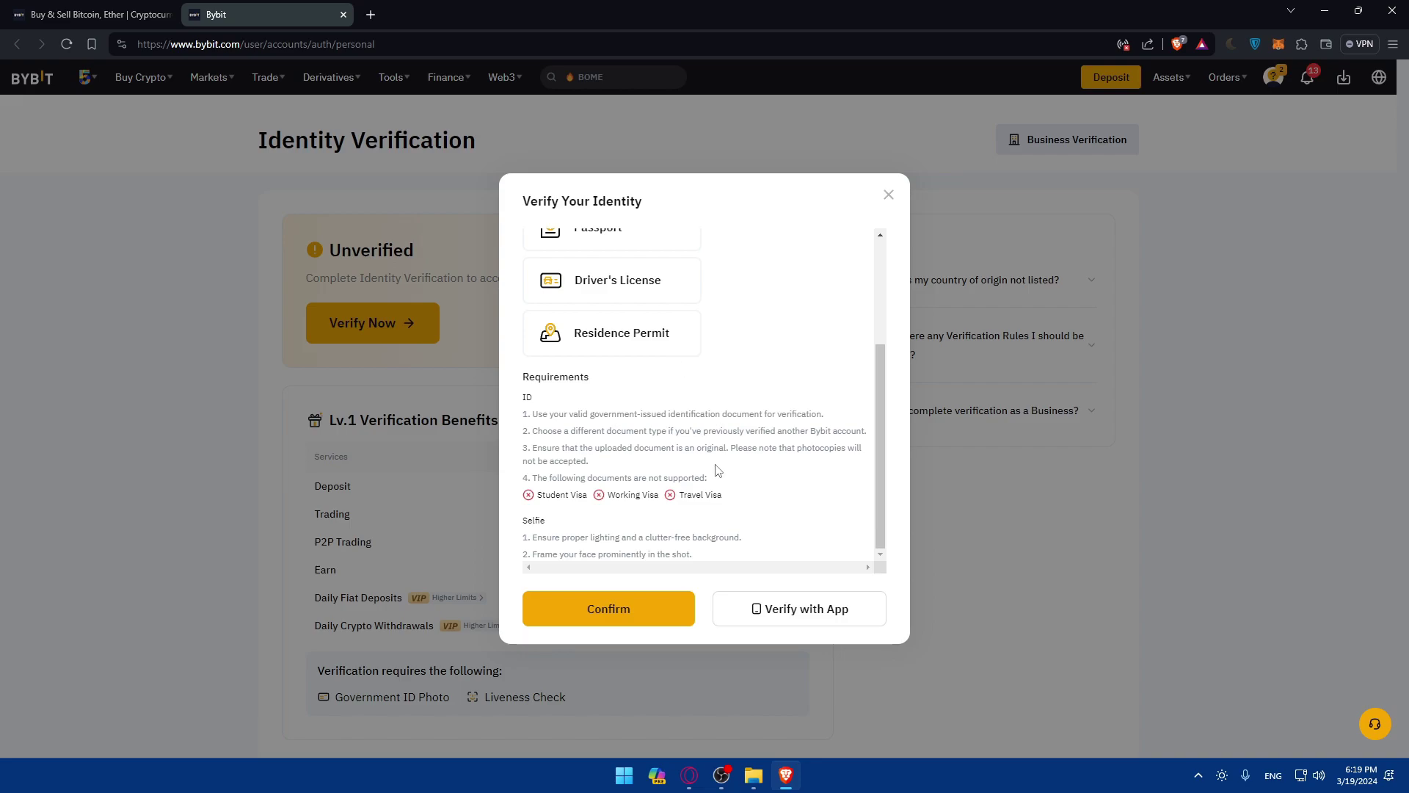
Step: Dismiss the app QR popup and verification dialog, choose 'Yes, maybe later', and close the survey
left_click(786, 610)
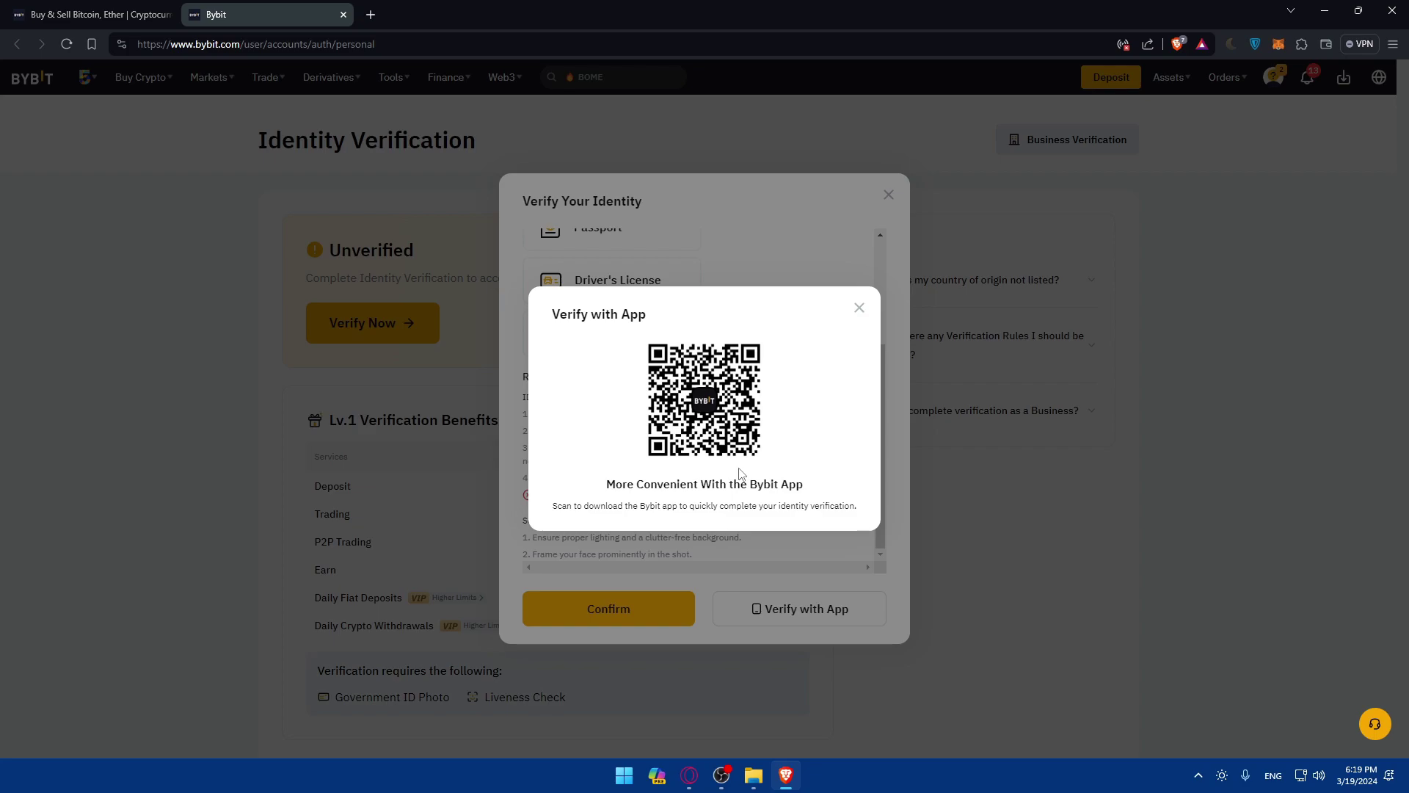
left_click(859, 309)
left_click(888, 195)
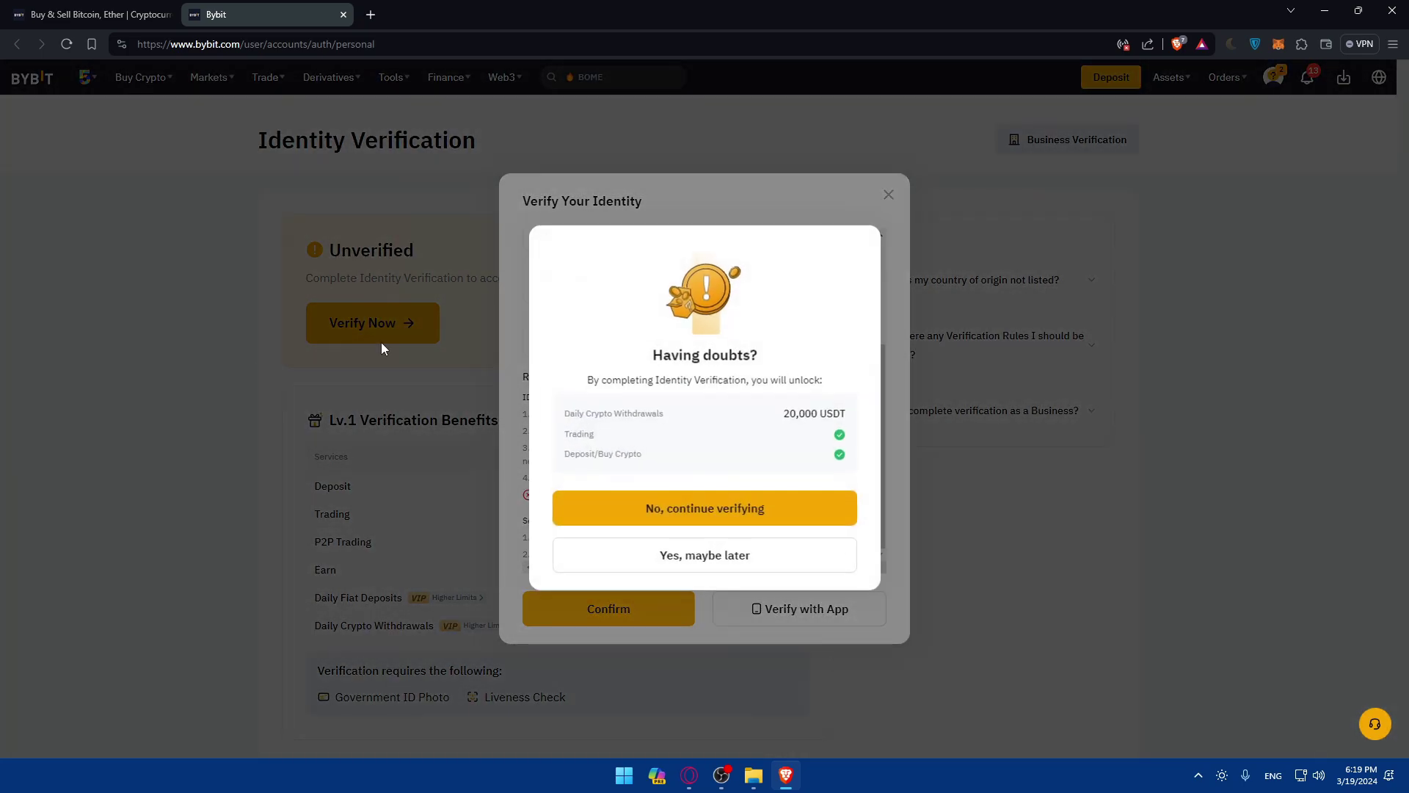
left_click(738, 561)
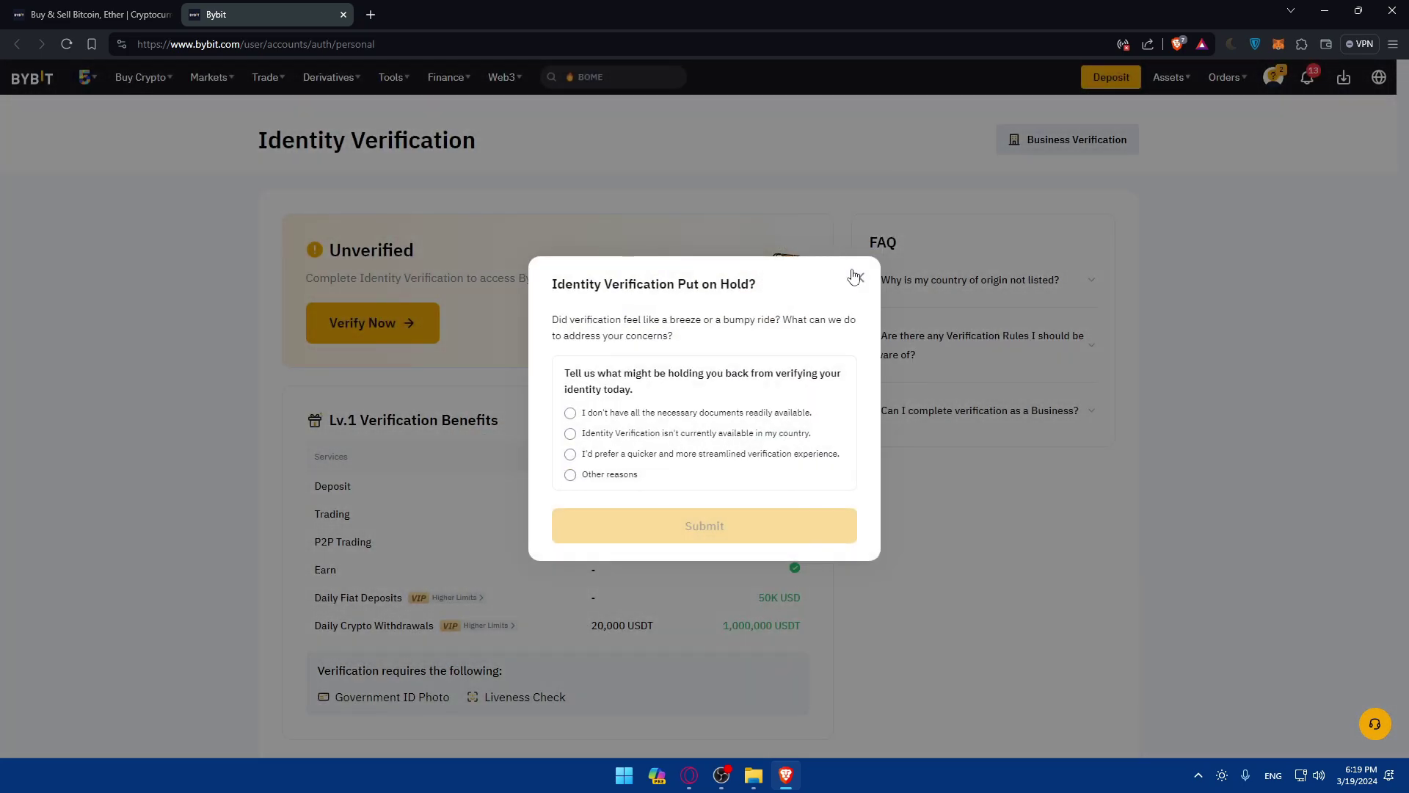
left_click(858, 277)
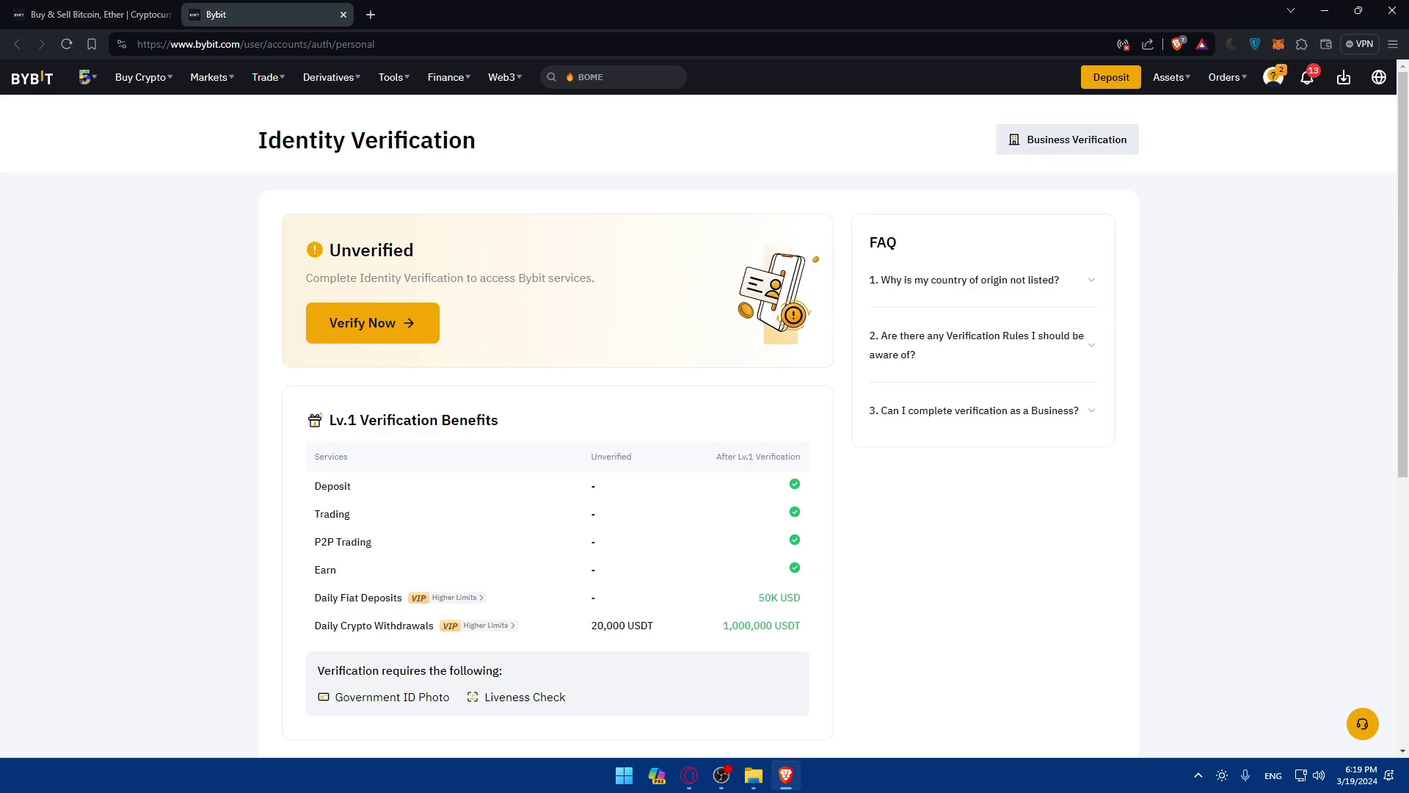
Step: Go to the Markets Overview page
mouse_move(209, 77)
left_click(217, 85)
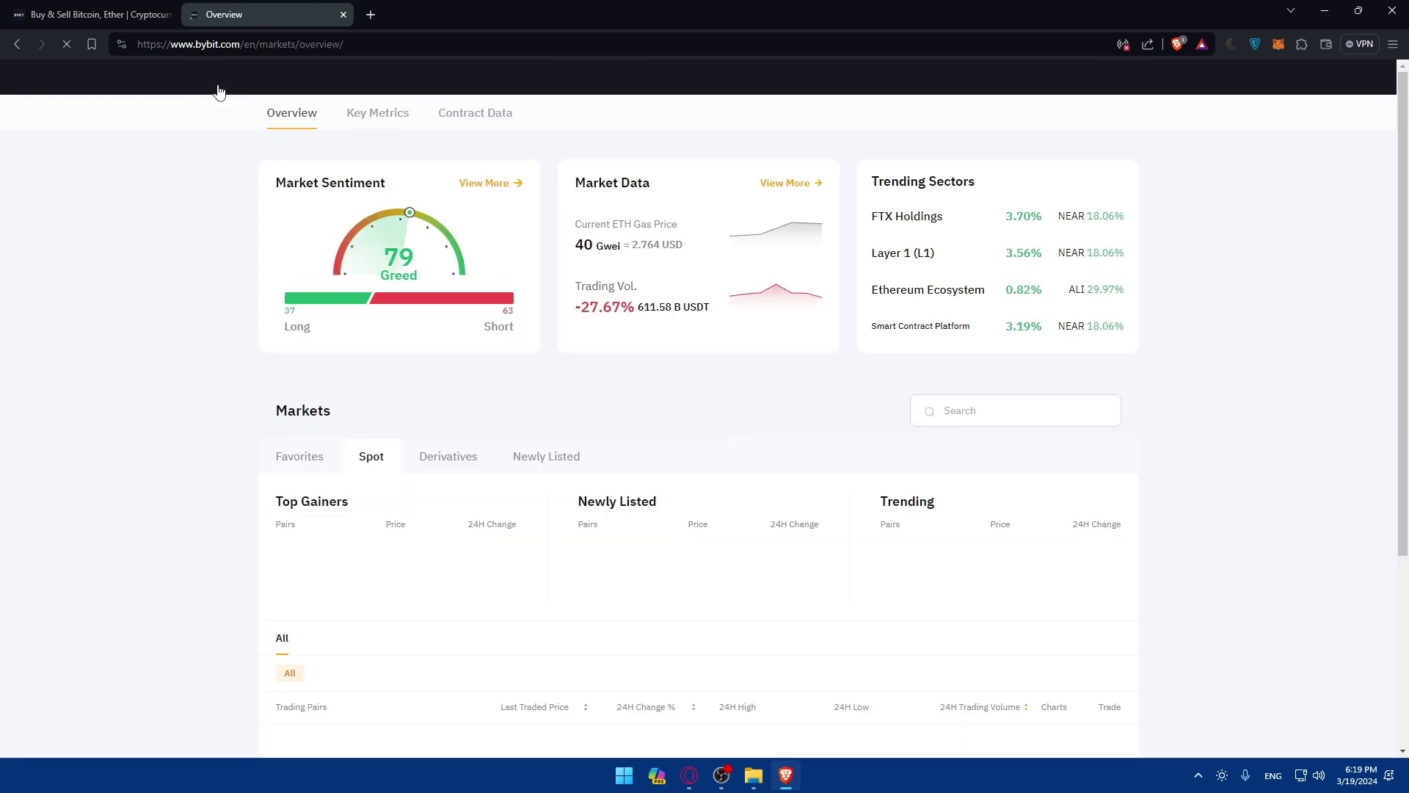
scroll(416, 422, "down", 3)
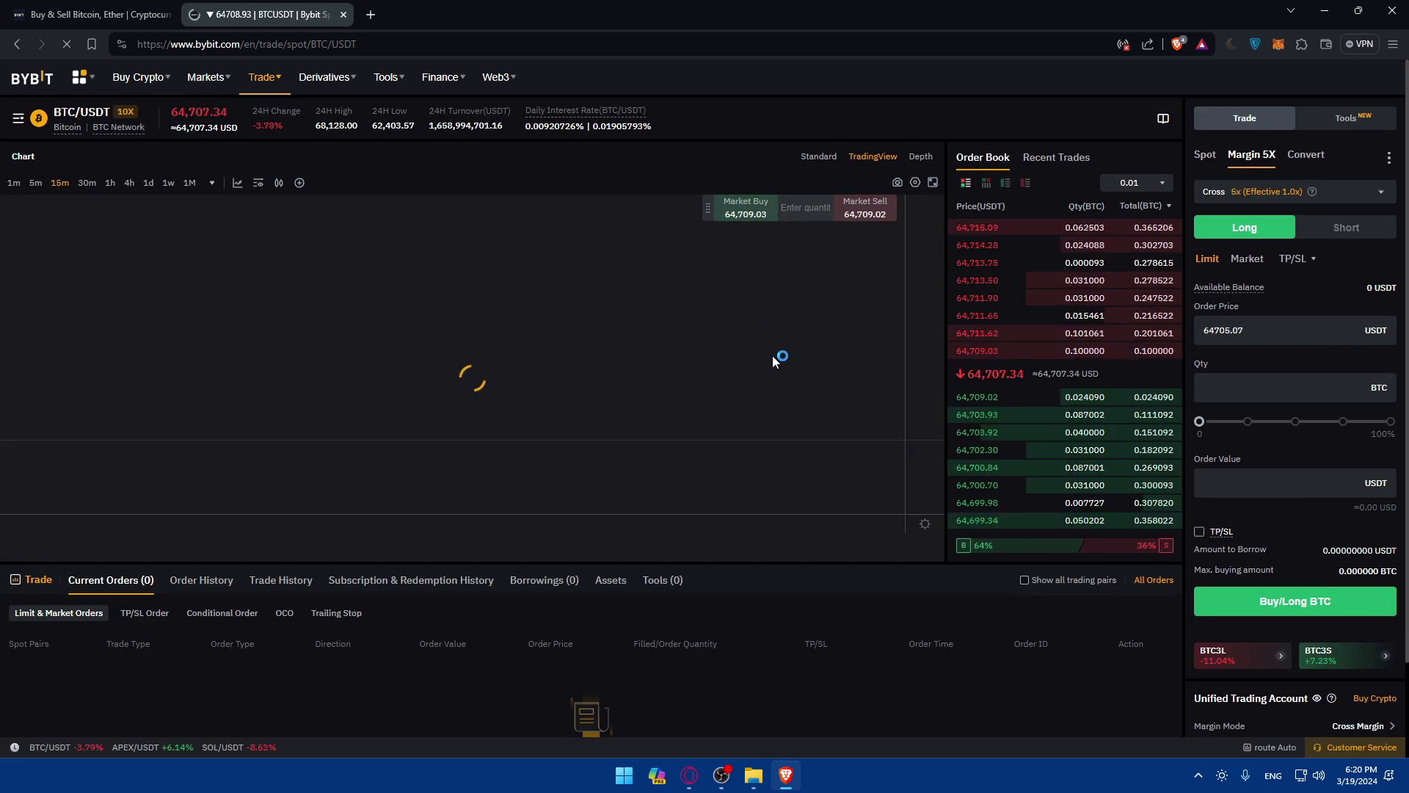
scroll(779, 378, "down", 3)
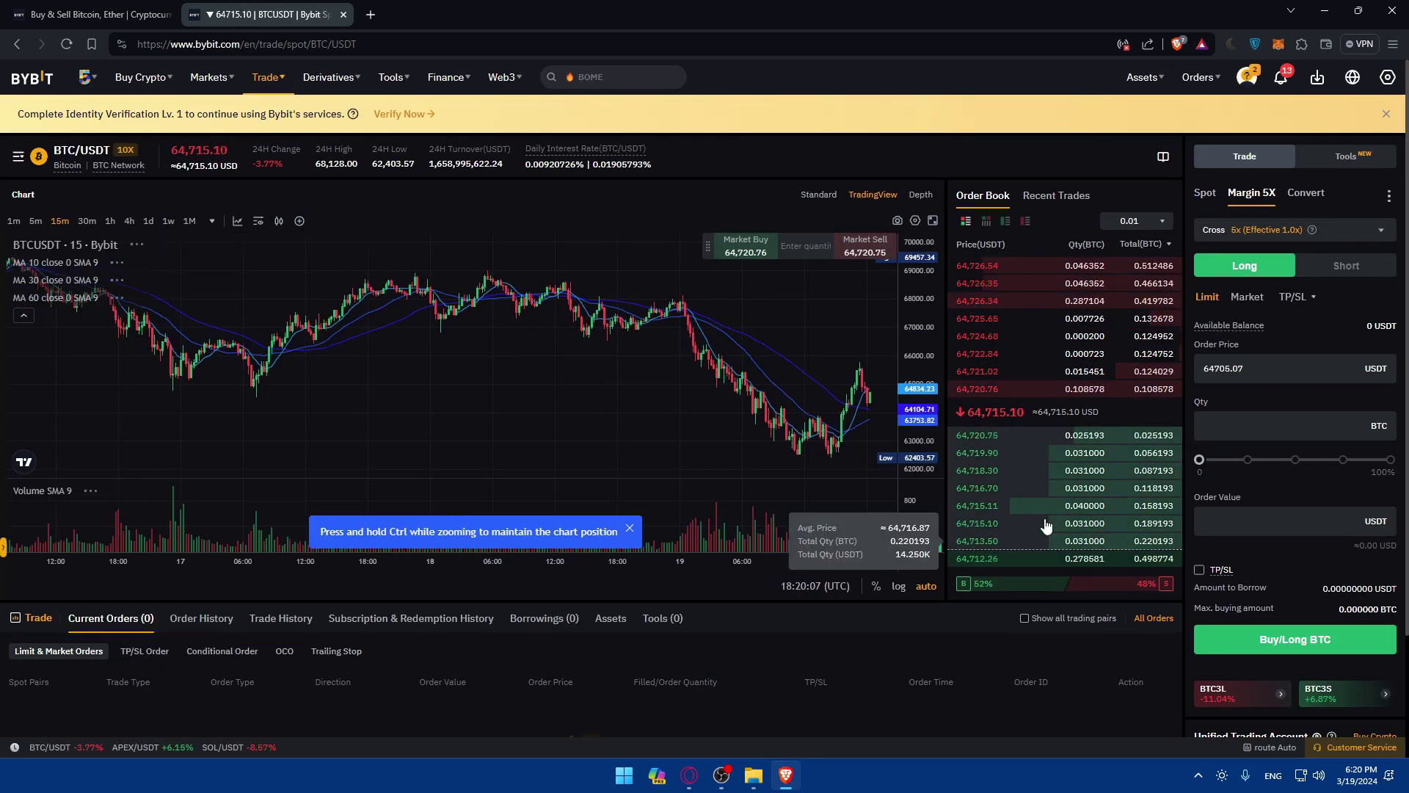
scroll(991, 496, "down", 2)
scroll(1015, 469, "up", 2)
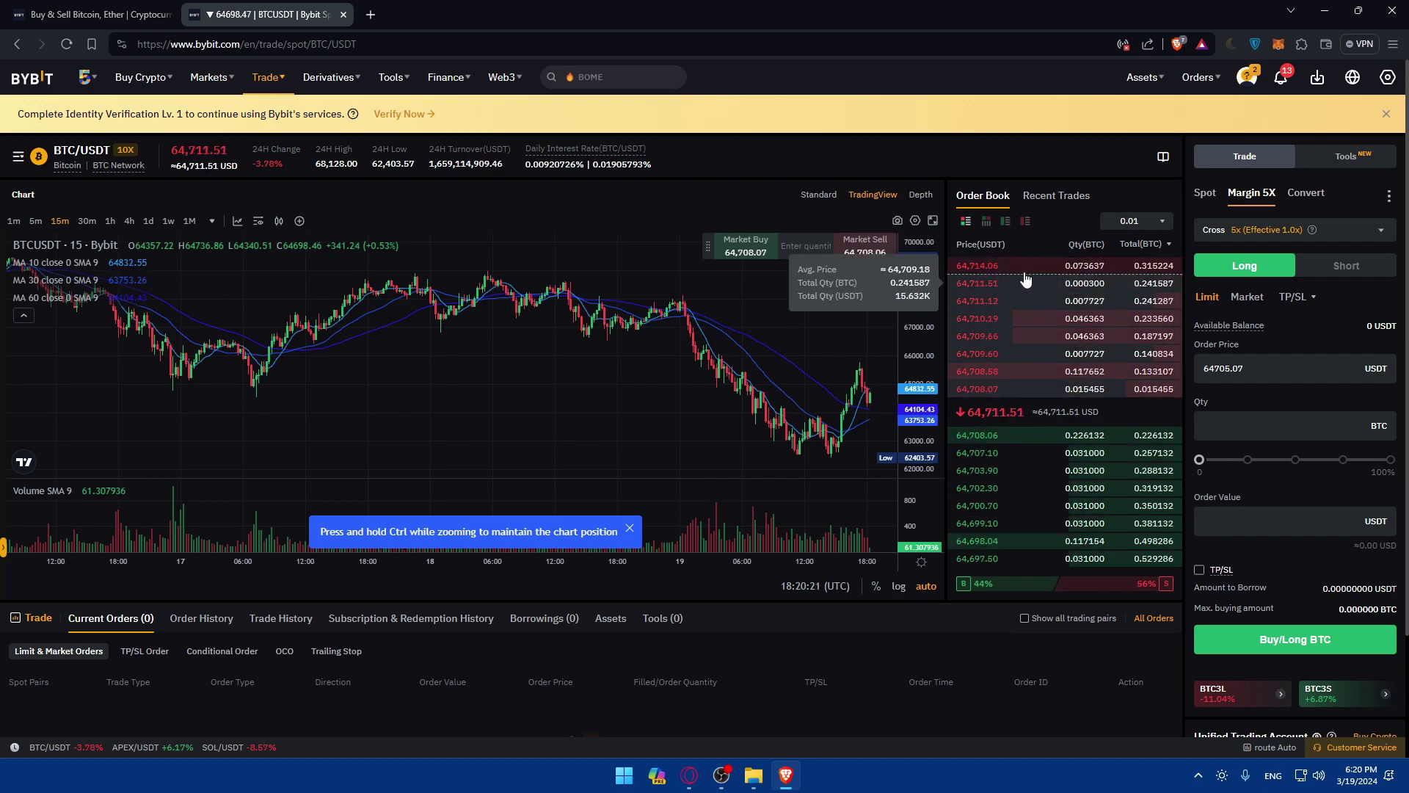
mouse_move(329, 77)
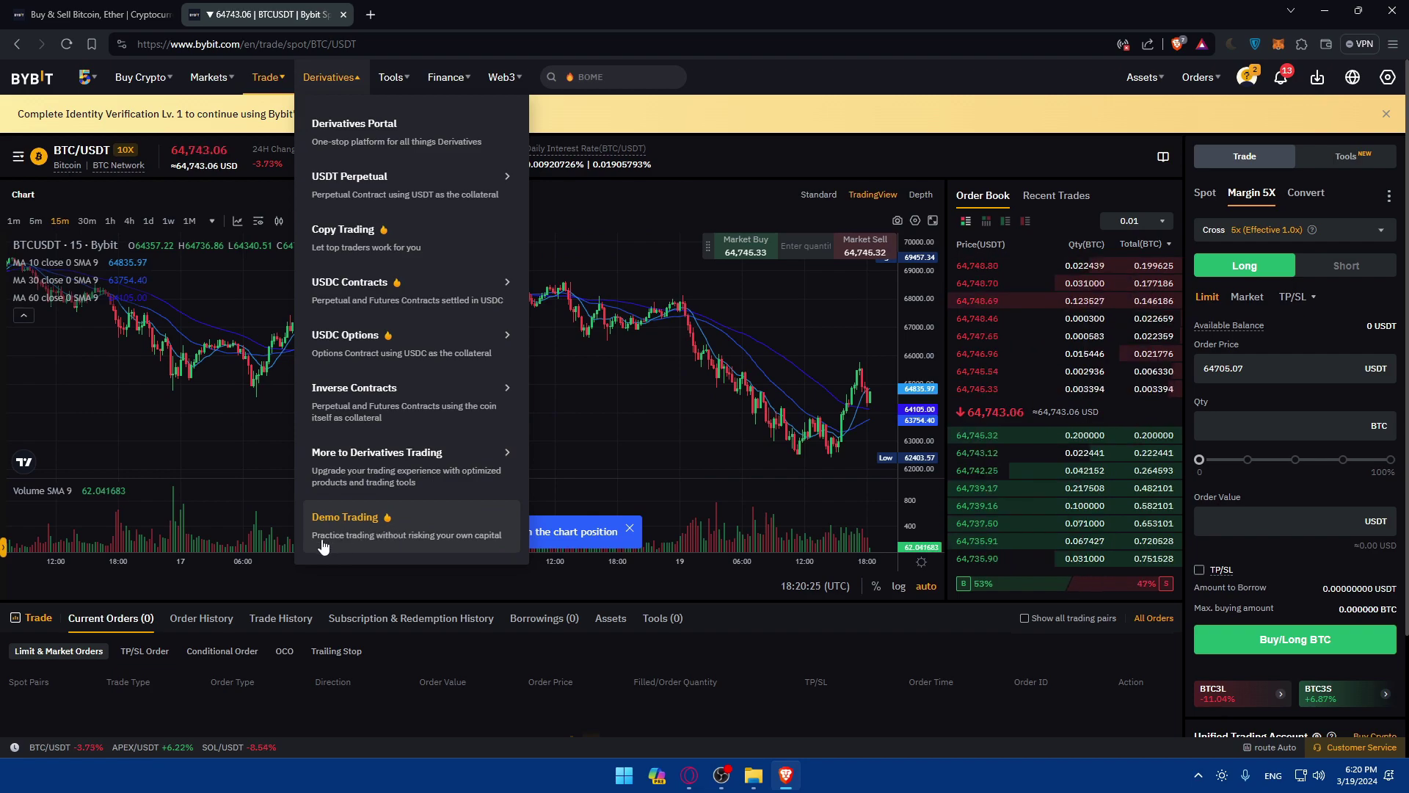
Step: Choose Demo Trading from the Derivatives menu
left_click(455, 530)
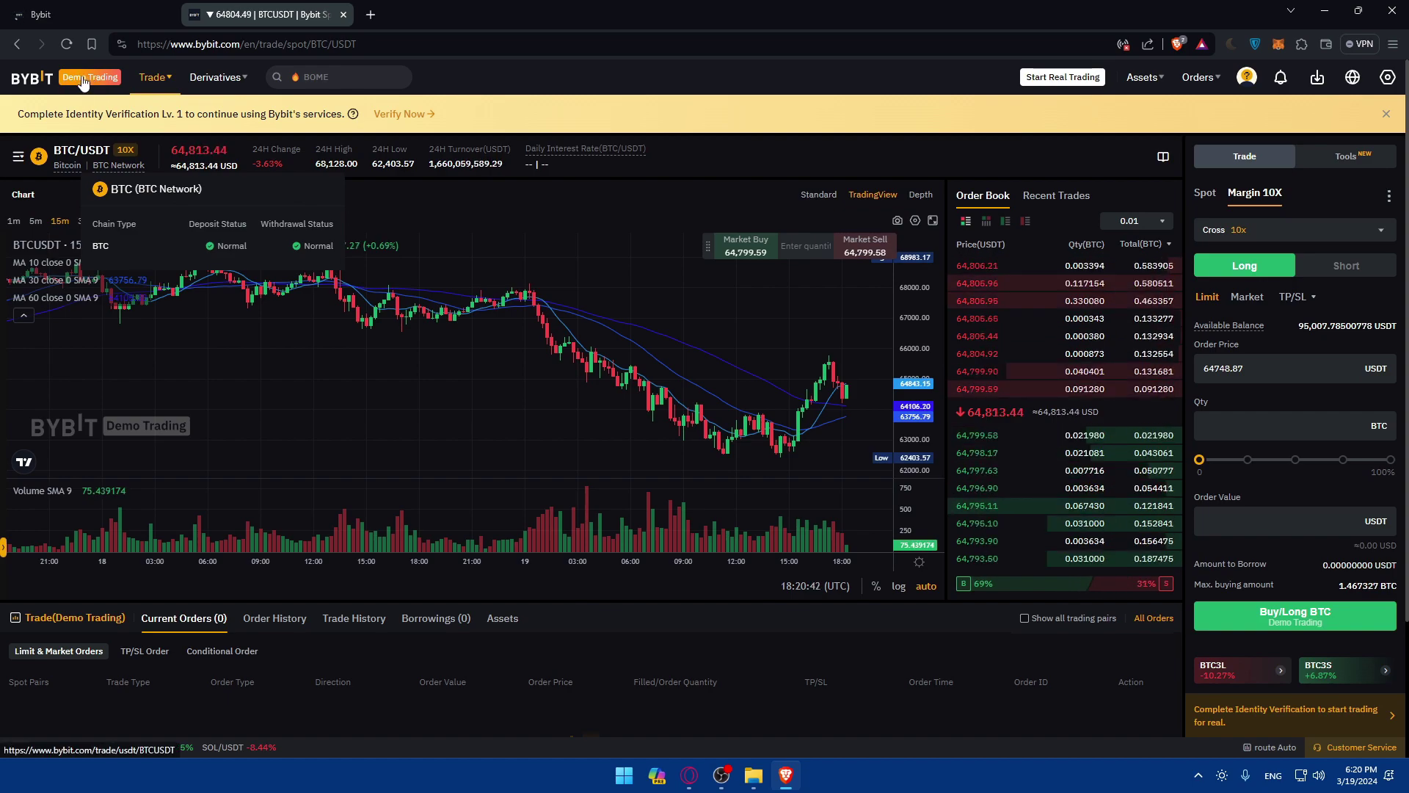
scroll(497, 353, "down", 3)
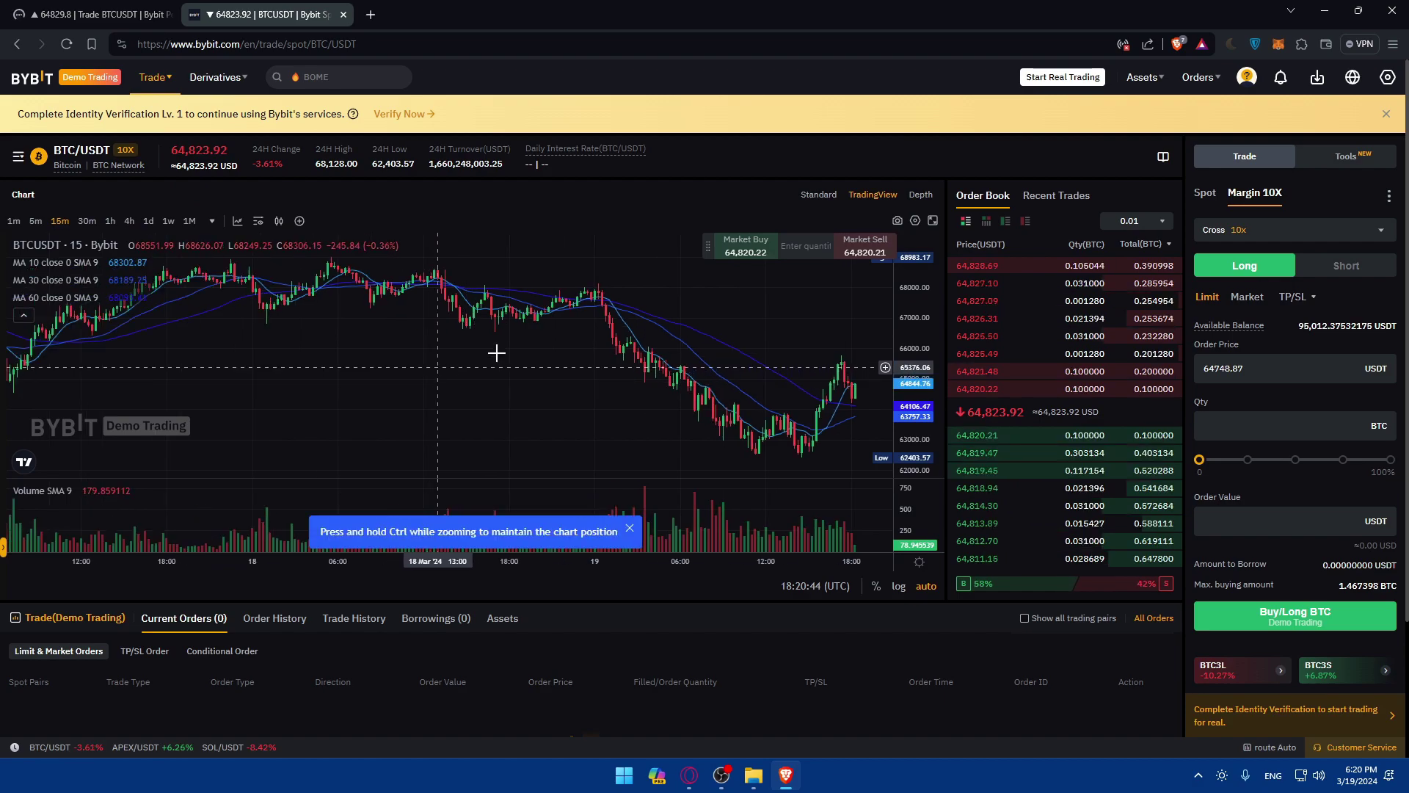
scroll(654, 419, "up", 1)
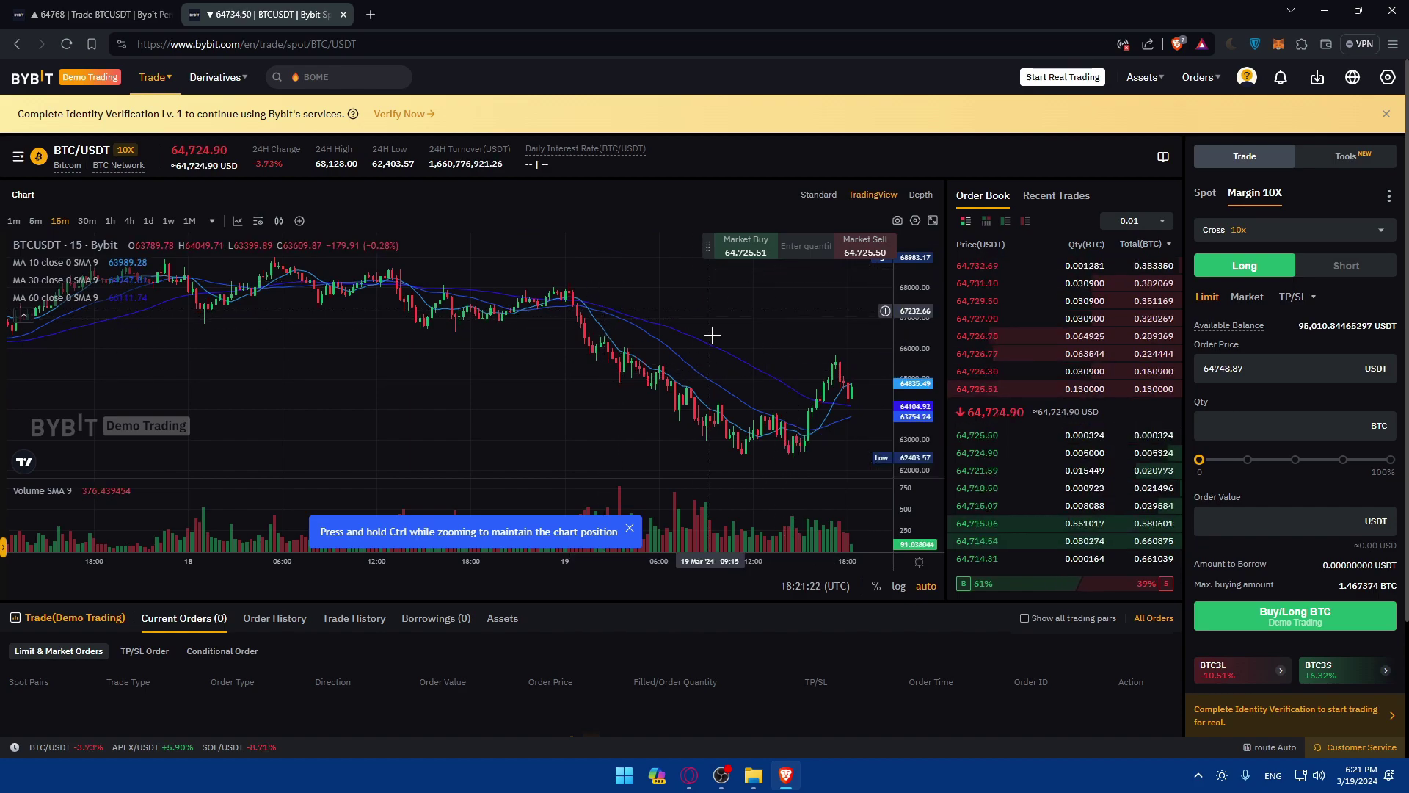
mouse_move(19, 156)
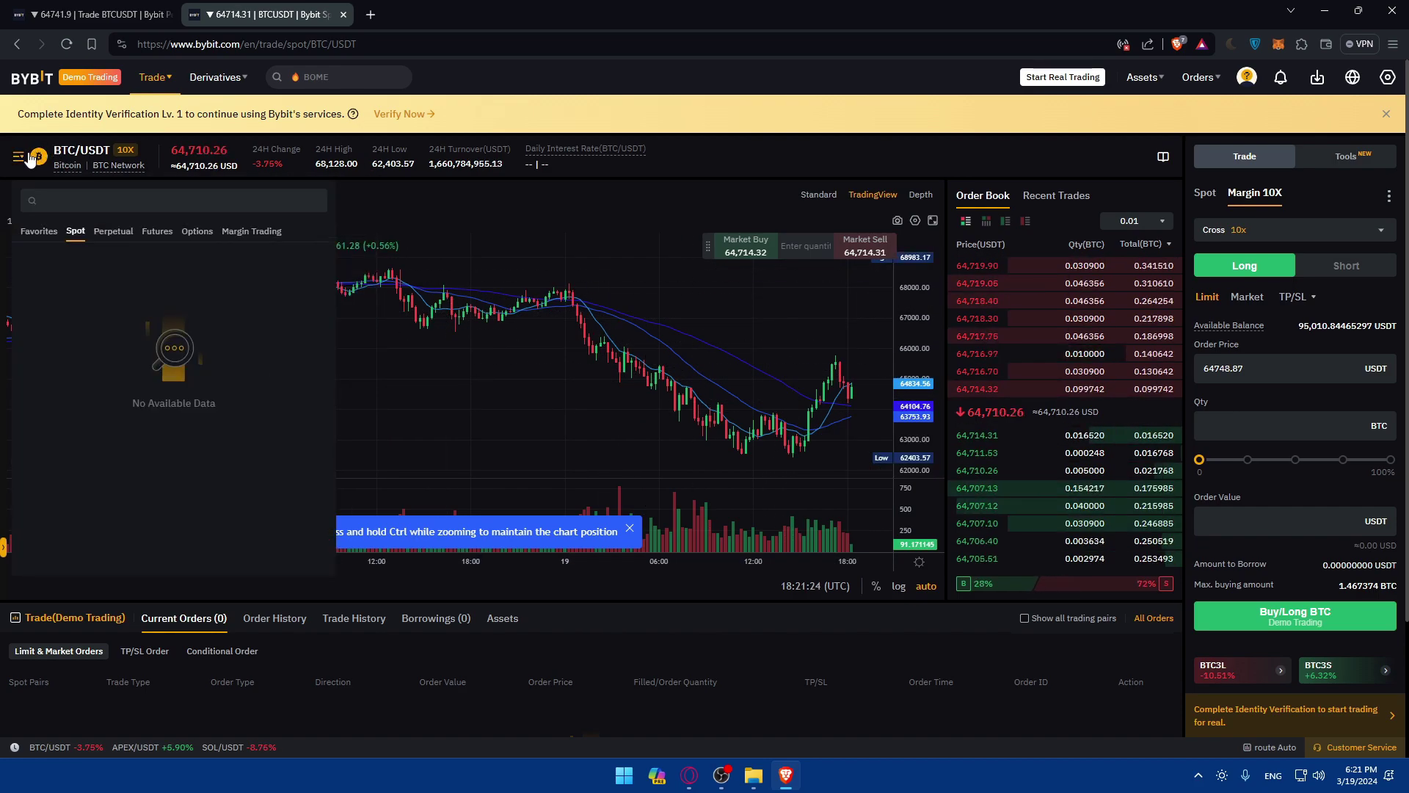
scroll(133, 467, "down", 5)
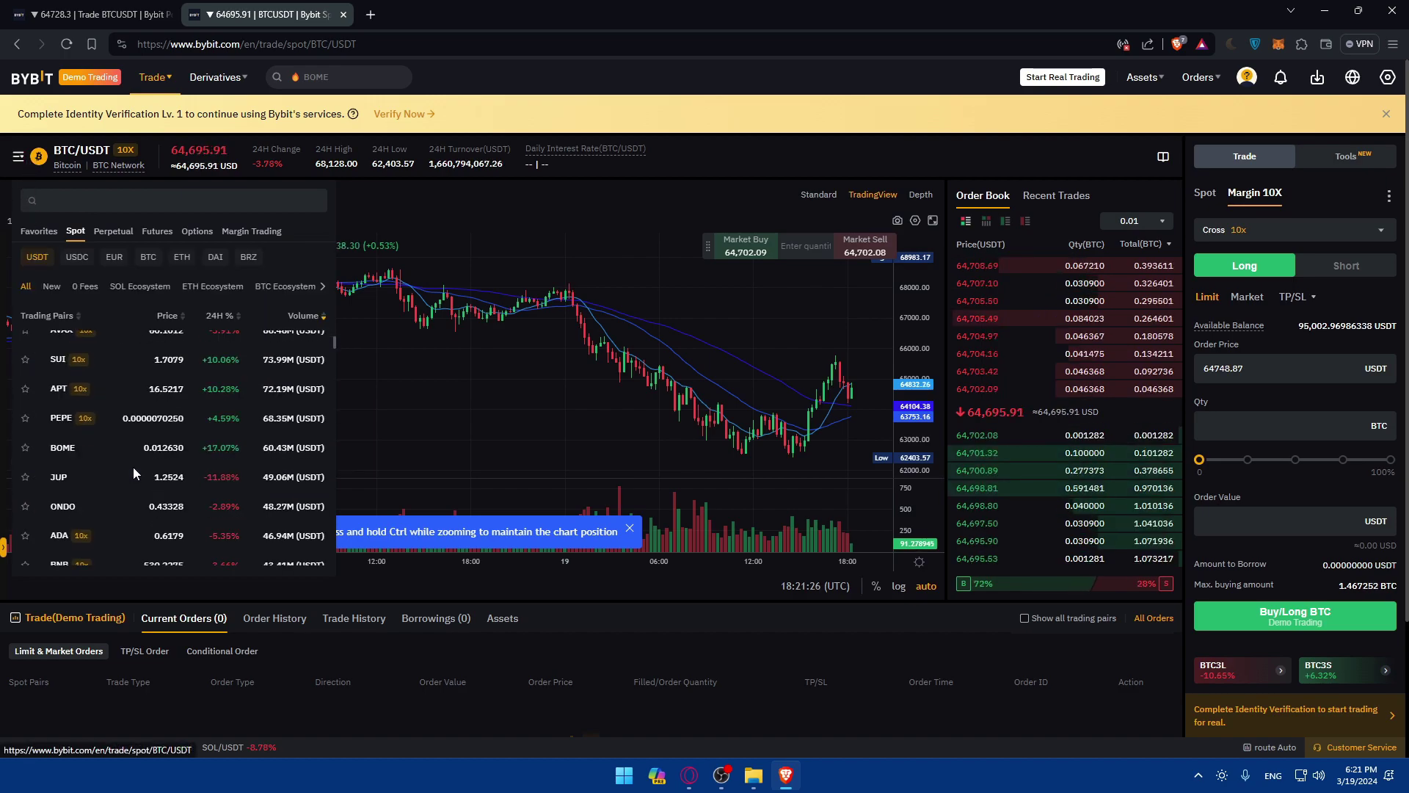
scroll(136, 463, "down", 5)
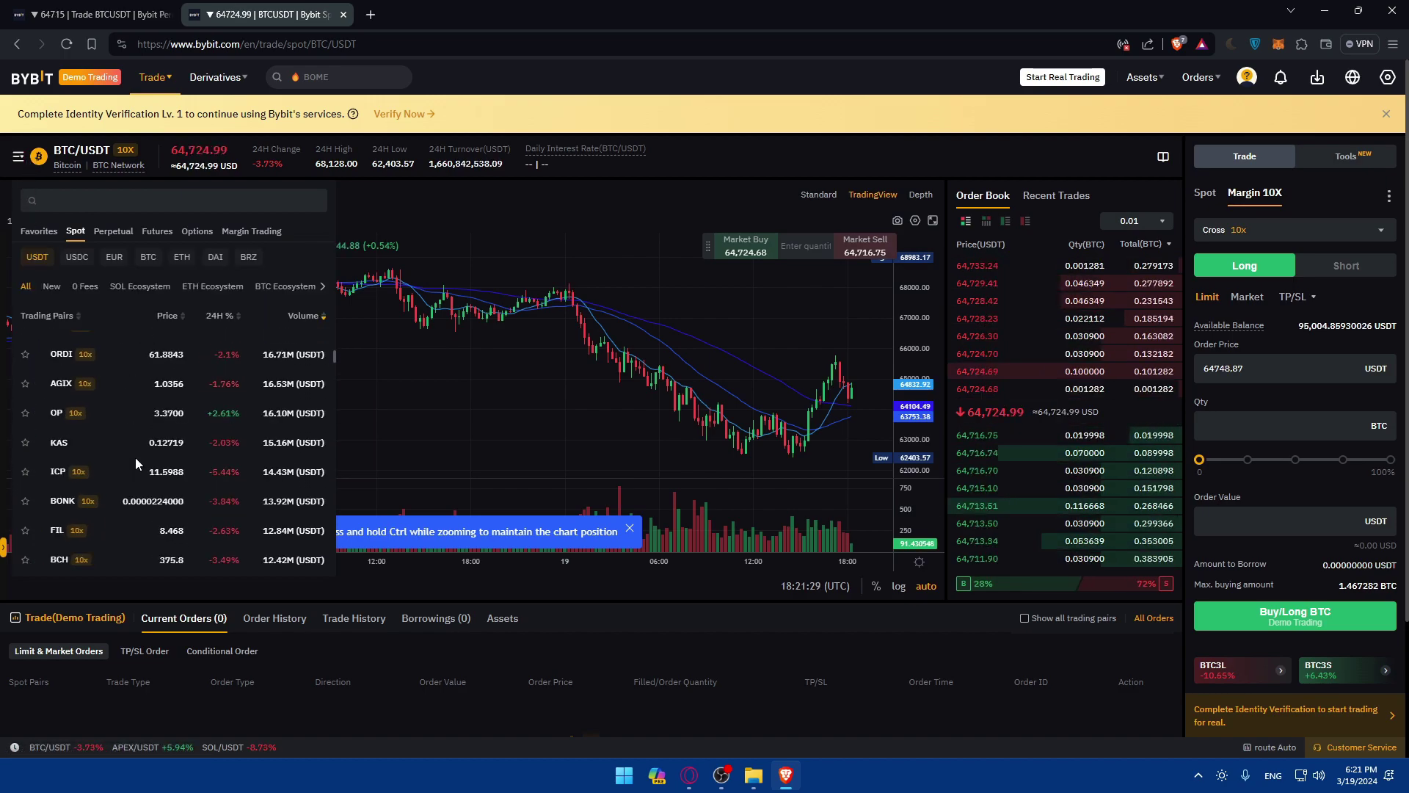
scroll(135, 458, "up", 4)
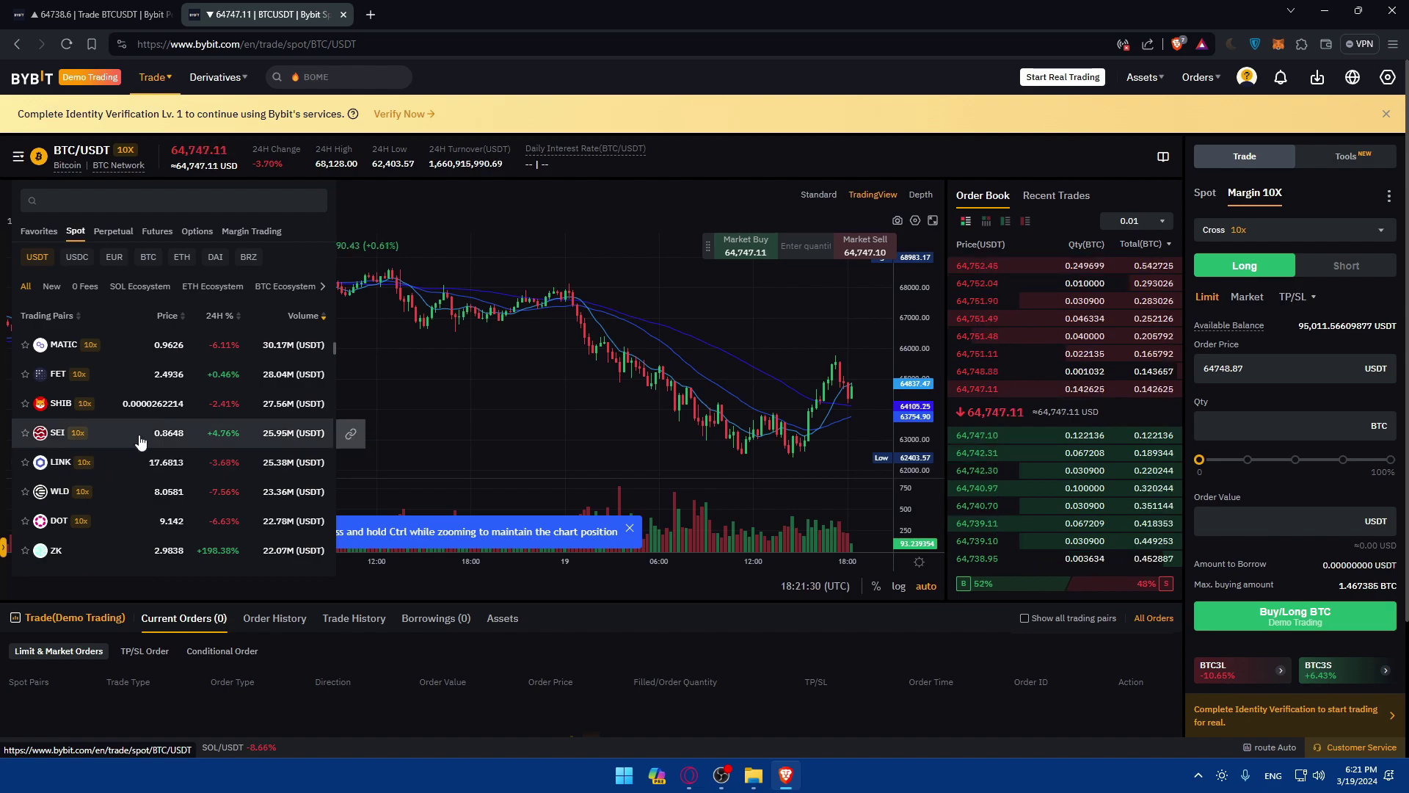
scroll(140, 442, "up", 4)
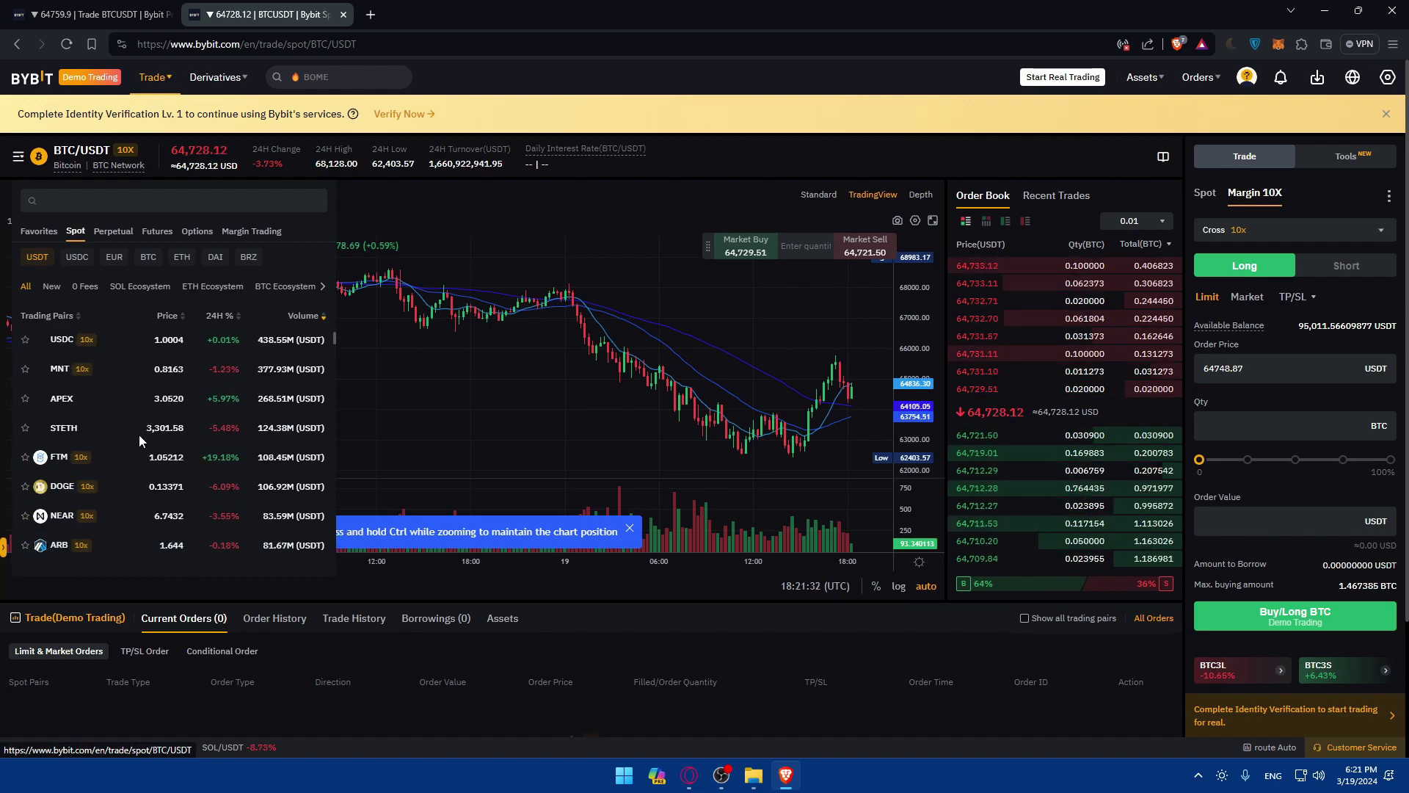
scroll(138, 441, "down", 2)
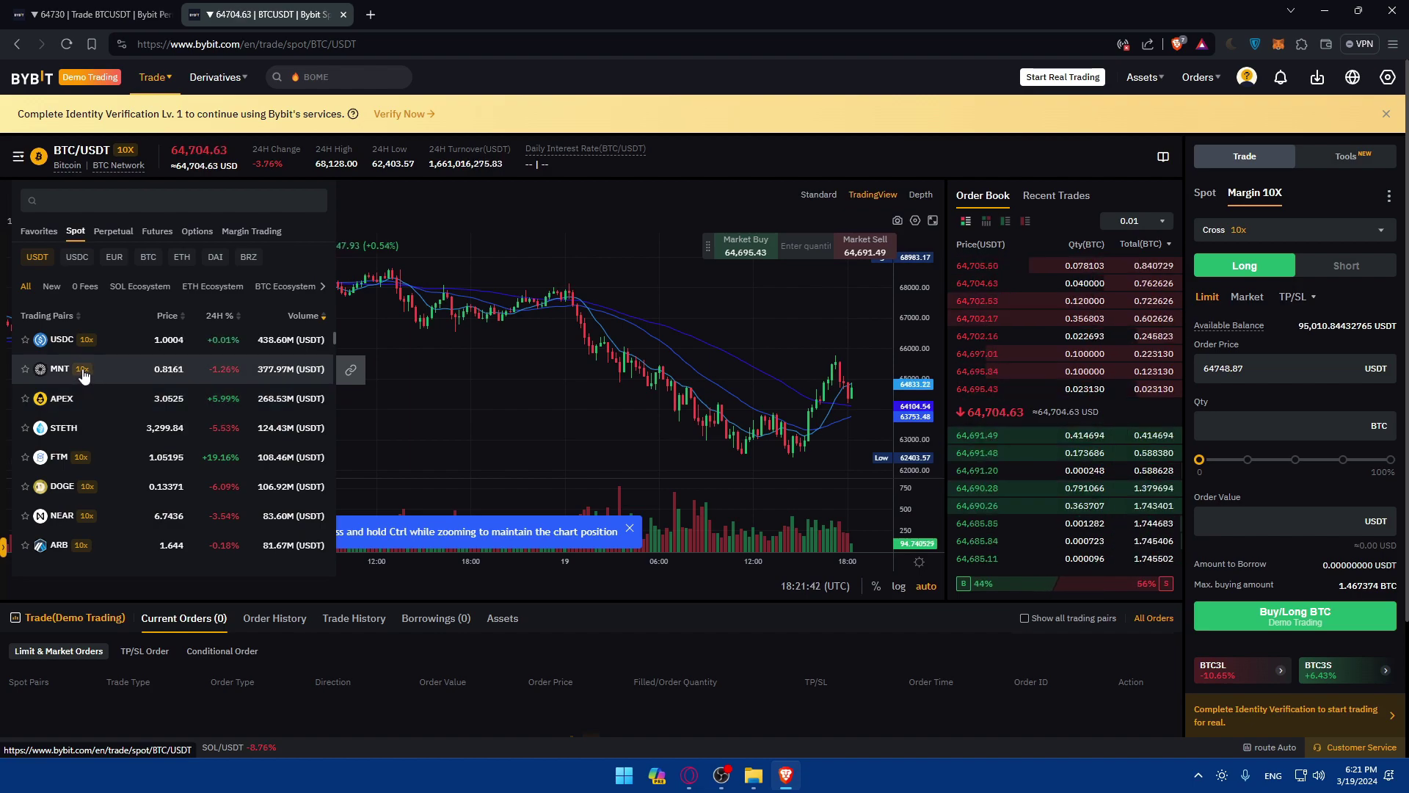
scroll(82, 376, "down", 2)
scroll(88, 391, "down", 5)
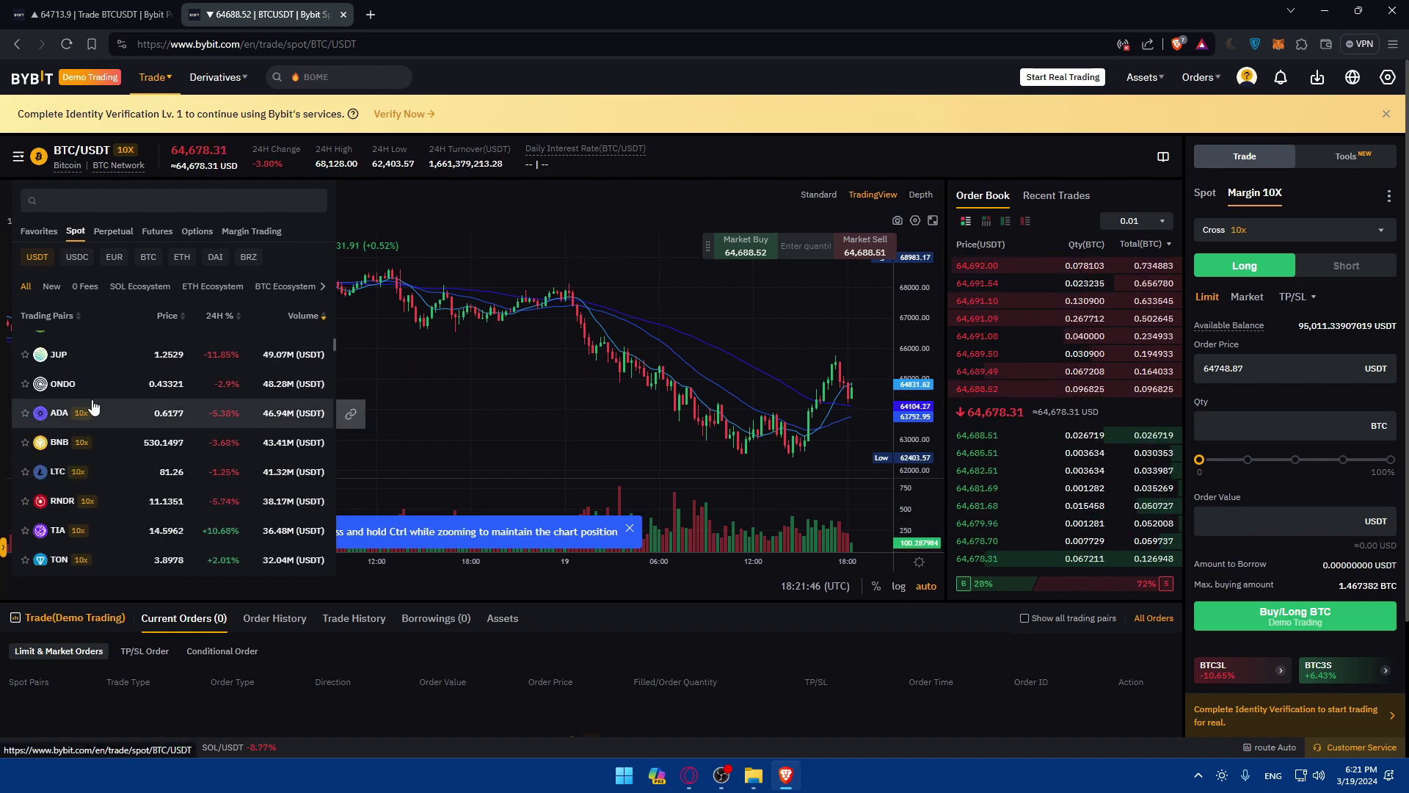
scroll(94, 407, "down", 3)
scroll(91, 399, "down", 4)
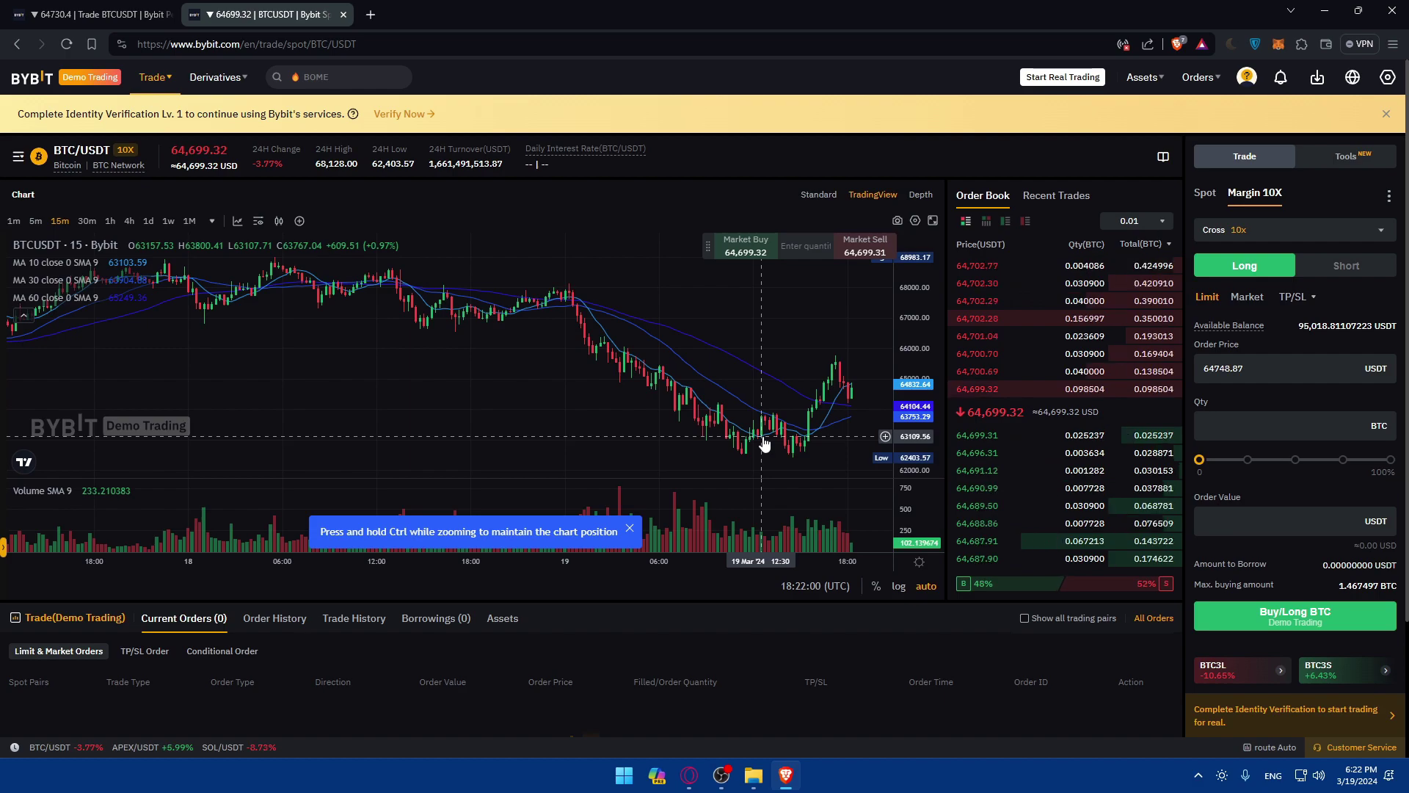
mouse_move(1057, 371)
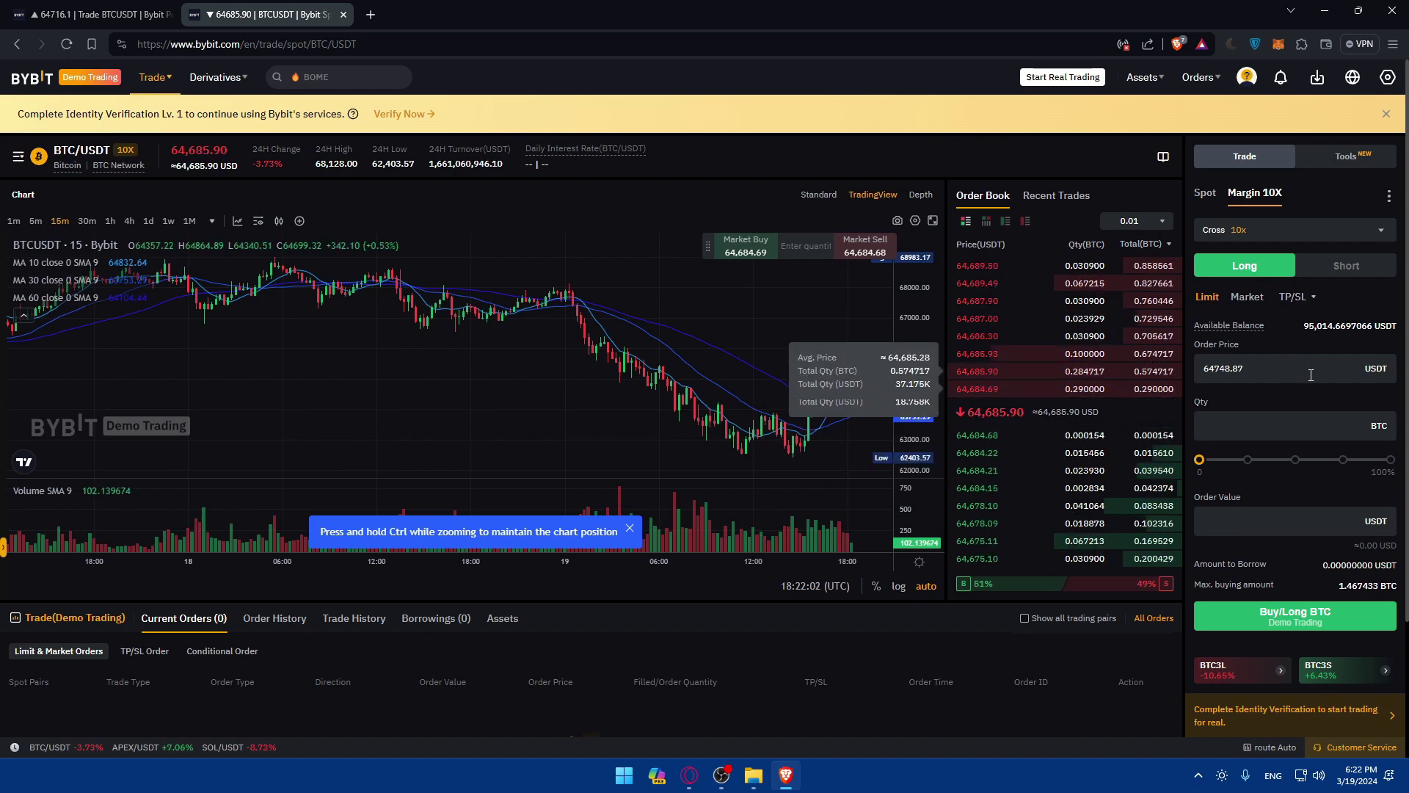
Step: Toggle the order form to Market and back to Limit, then dismiss the chart zoom tip
left_click(1250, 299)
left_click(1210, 299)
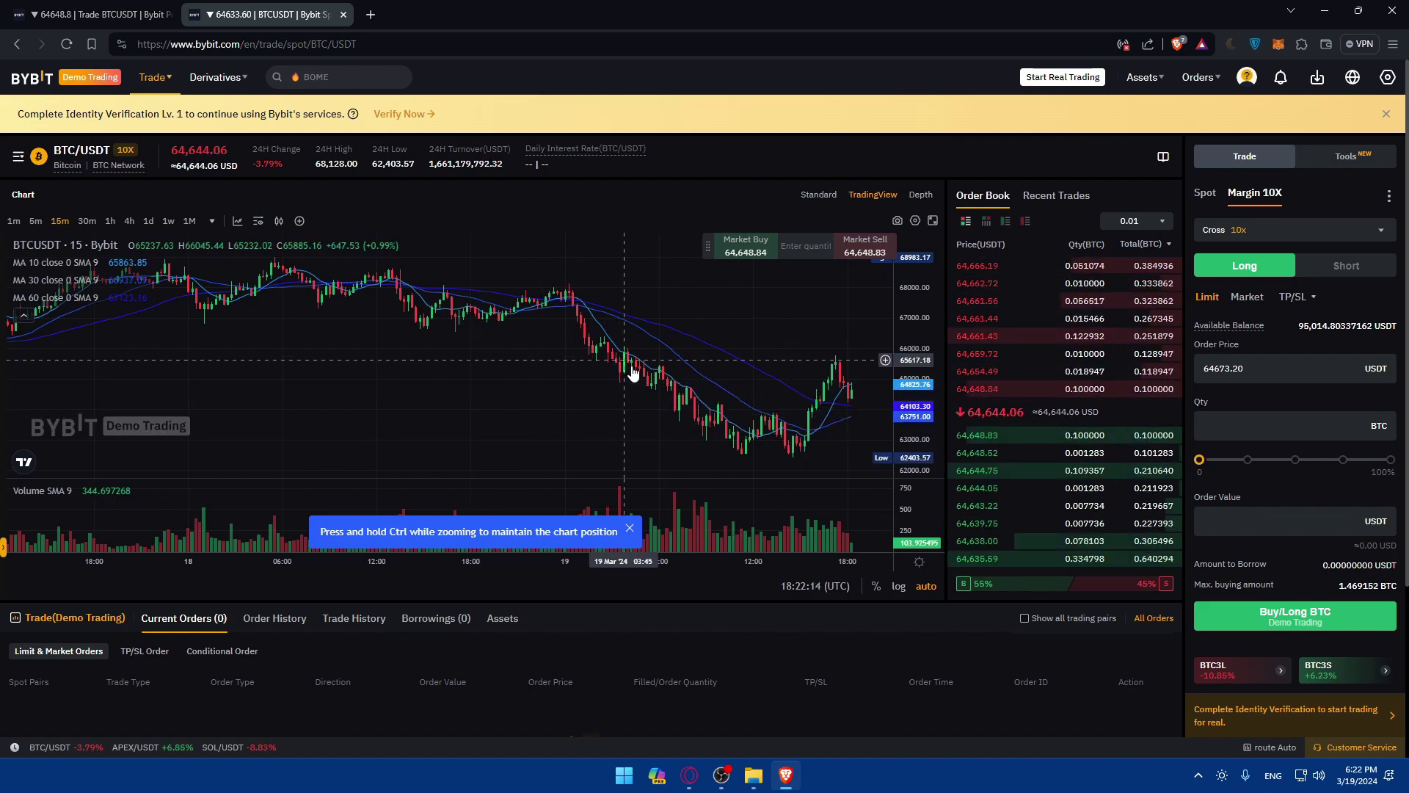
scroll(606, 385, "down", 2)
scroll(607, 386, "down", 2)
scroll(607, 388, "down", 2)
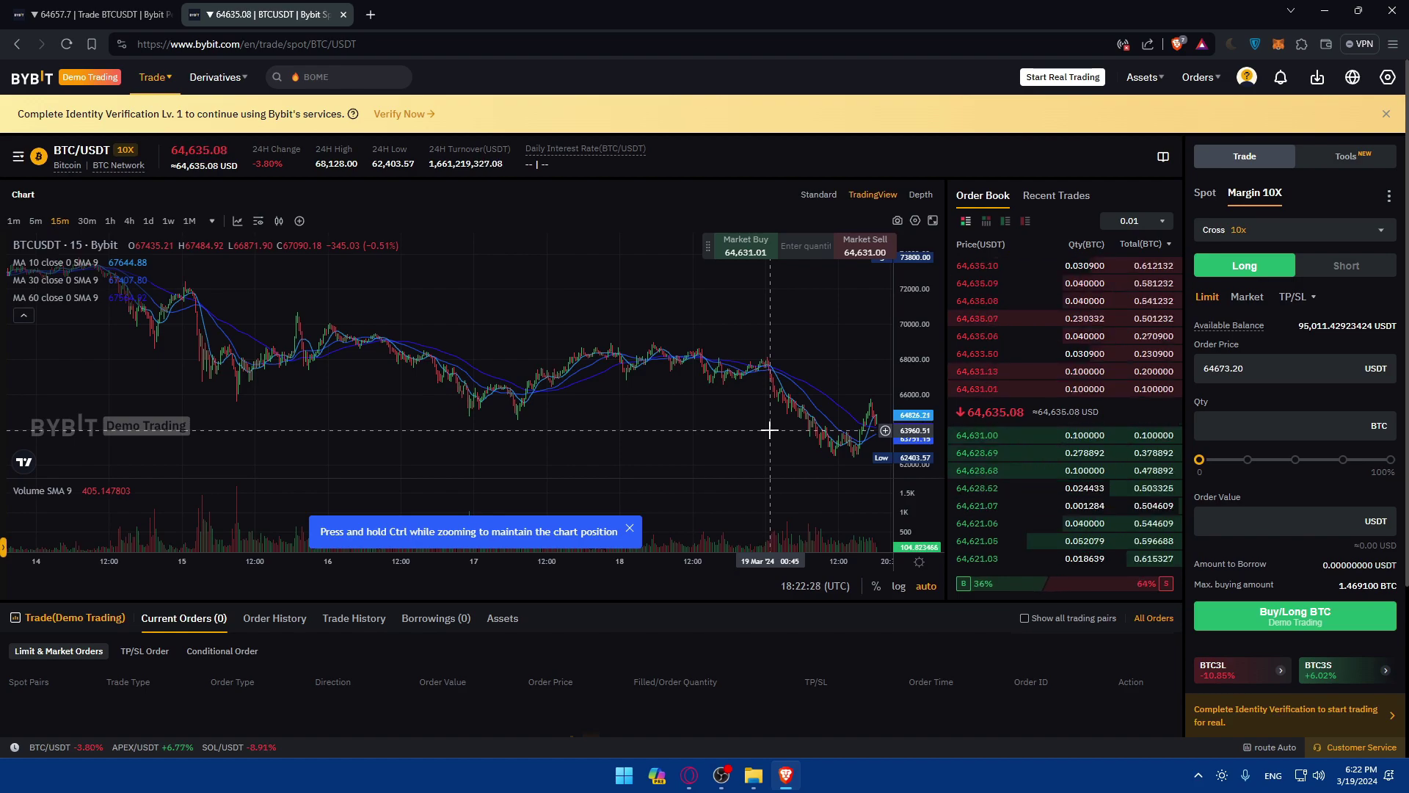
left_click(629, 529)
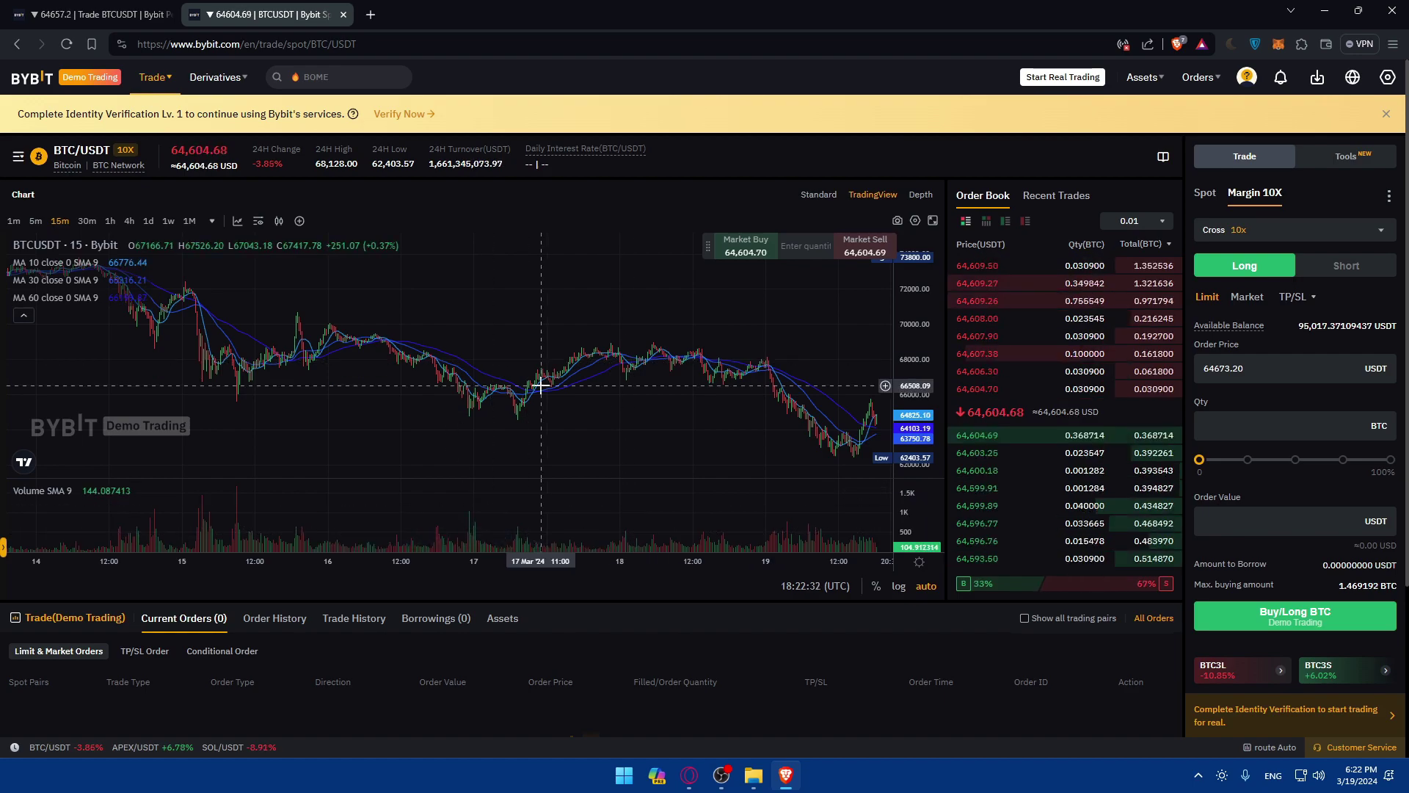